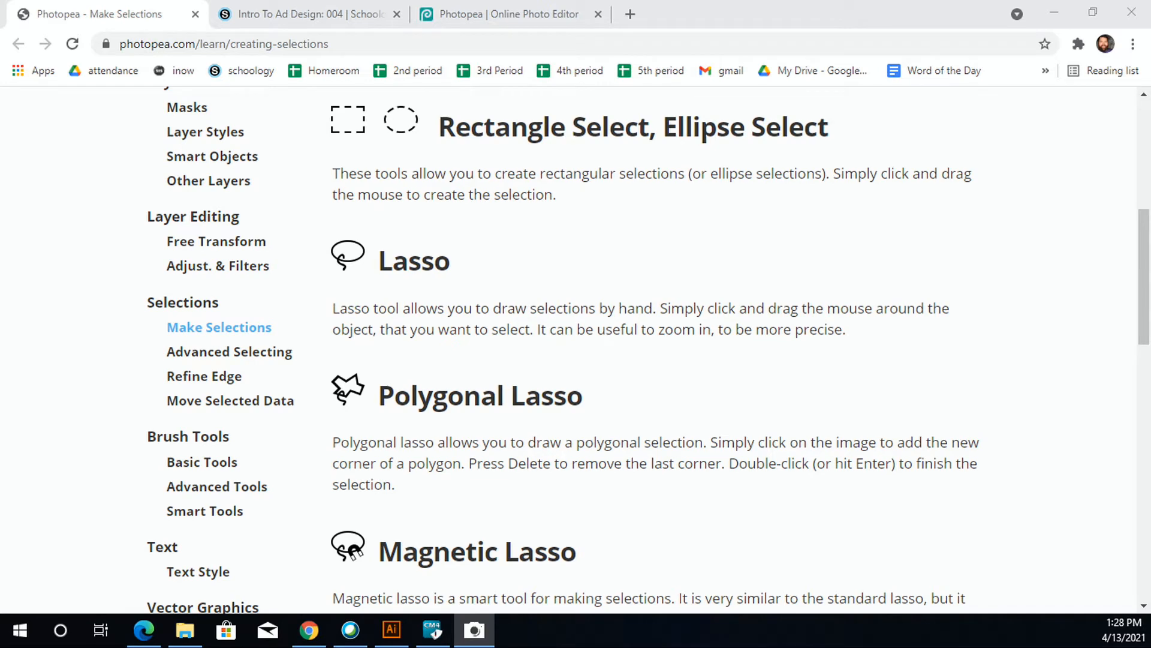
# Read through the Creating Selections guide, covering the Rectangle, Ellipse, Lasso, Polygonal Lasso and Magnetic Lasso tools
pyautogui.scroll(4, 632, 287)
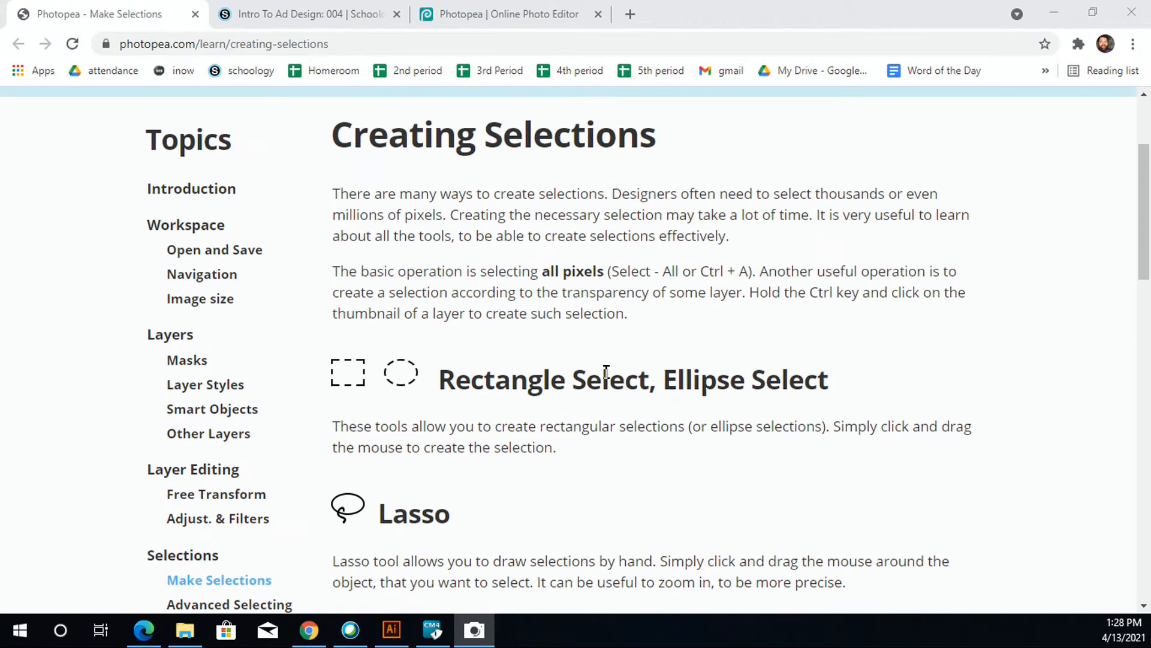
pyautogui.scroll(-1, 534, 319)
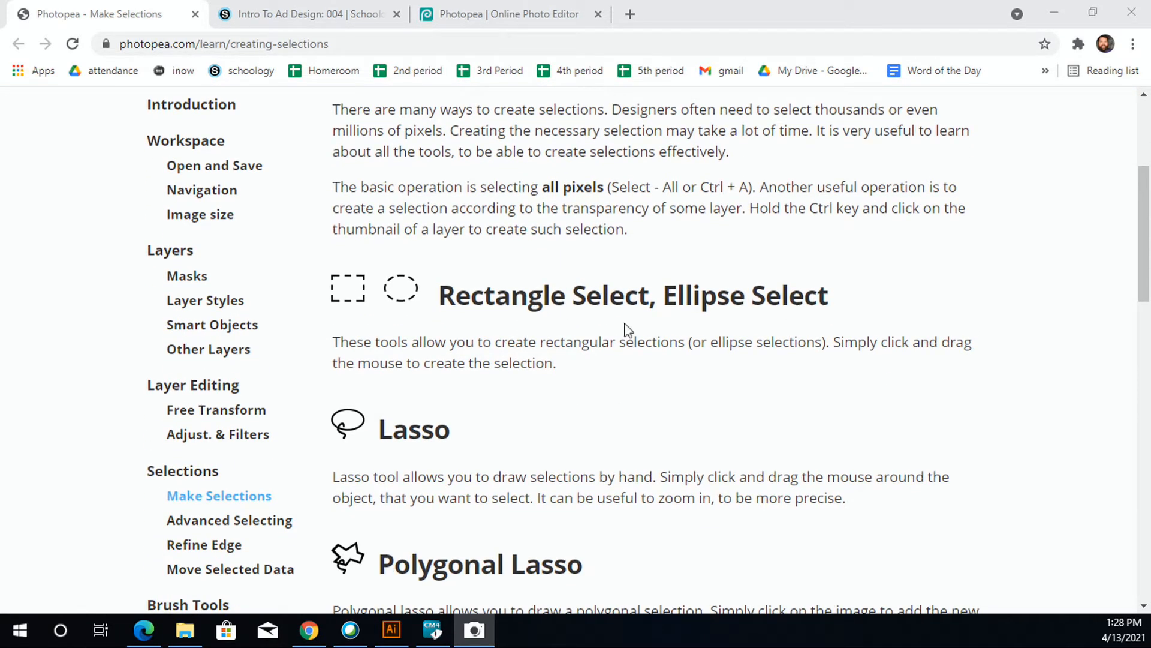
pyautogui.scroll(-1, 471, 436)
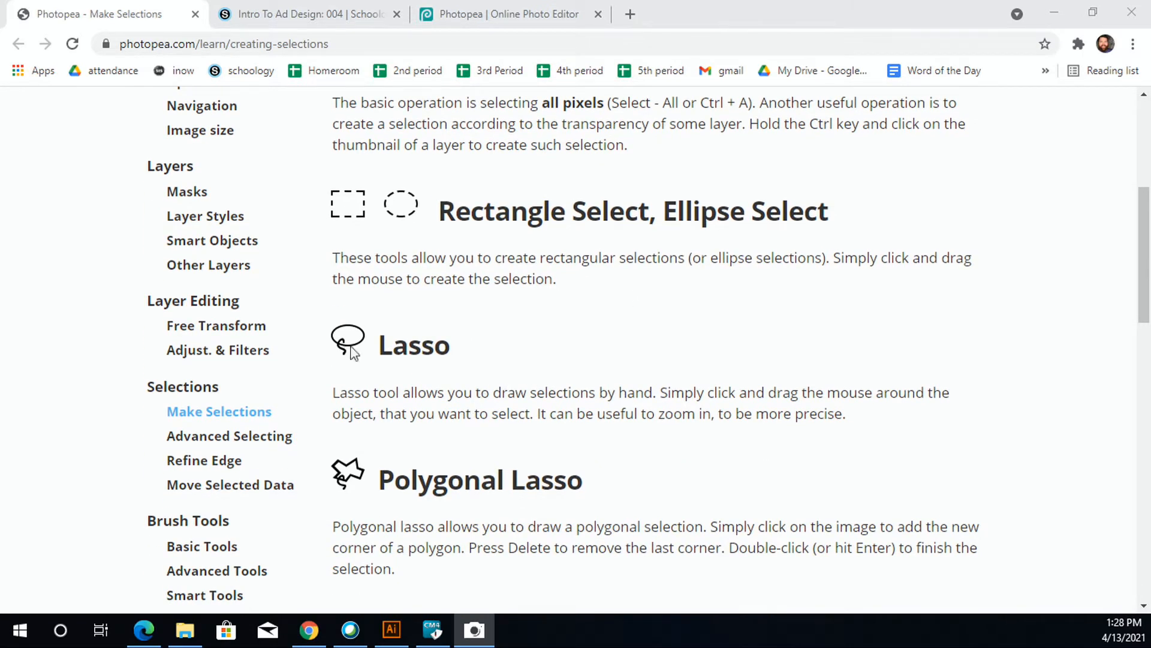
pyautogui.moveTo(377, 349); pyautogui.dragTo(443, 338)
pyautogui.moveTo(393, 479); pyautogui.dragTo(543, 479)
pyautogui.scroll(-2, 534, 480)
pyautogui.moveTo(378, 464); pyautogui.dragTo(519, 460)
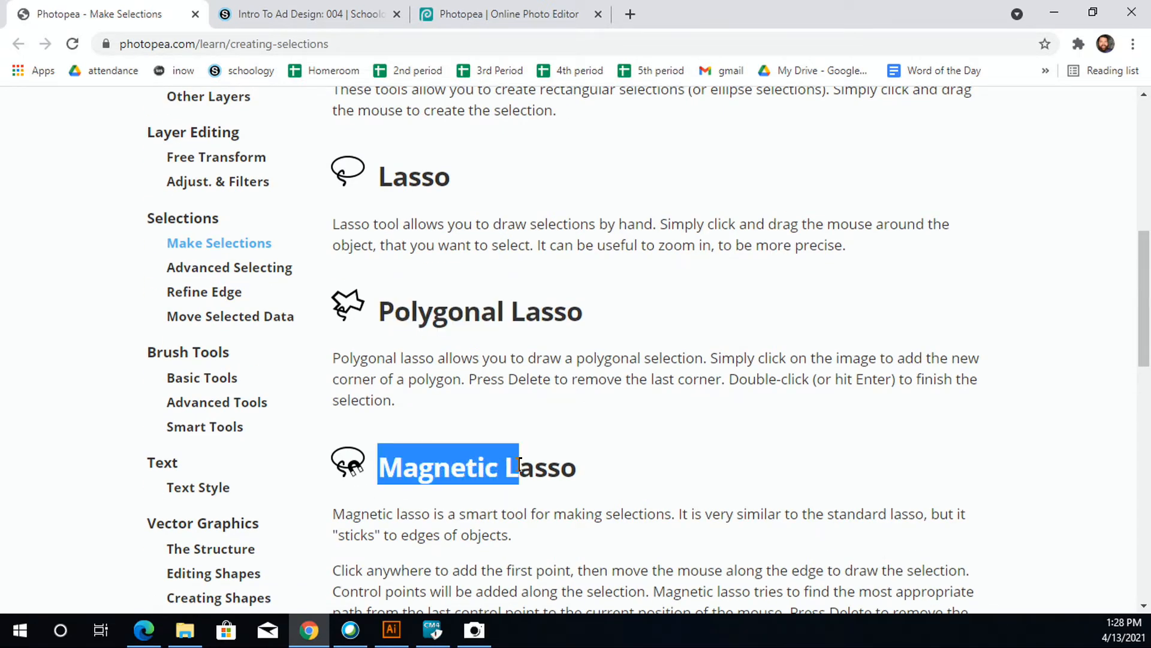
pyautogui.scroll(-3, 651, 493)
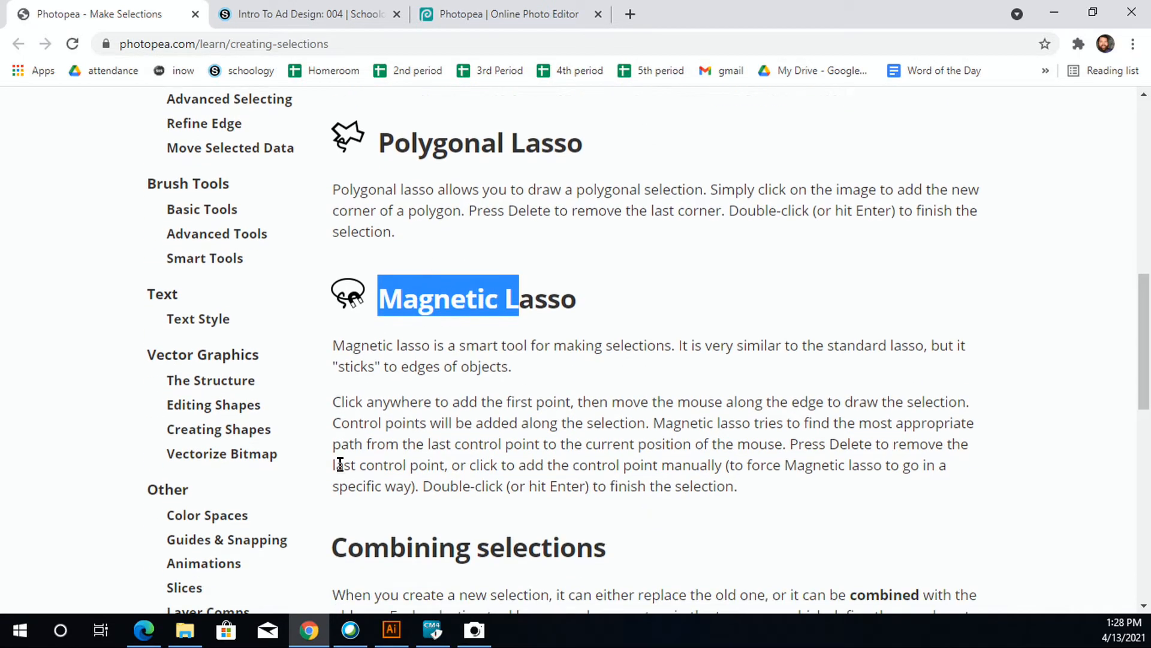
# Switch to the Schoology course and open the Day 2 dog file in the PhotoPea folder of Week 12: Trust no one
pyautogui.click(336, 13)
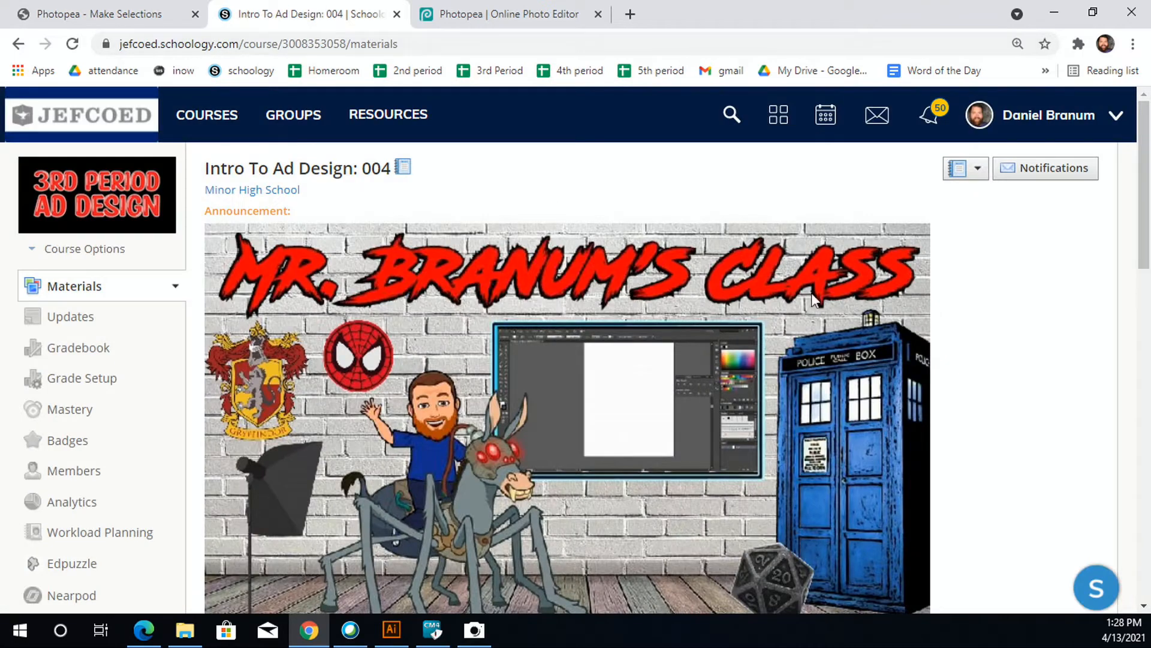
pyautogui.scroll(-20, 605, 207)
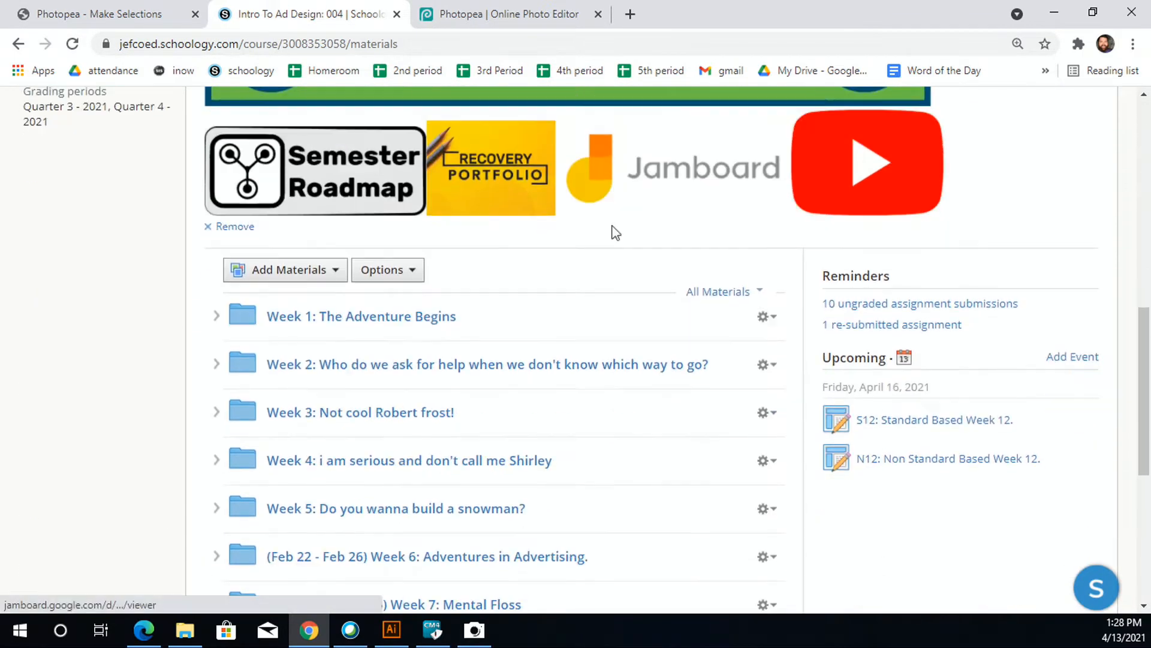
pyautogui.scroll(-1, 538, 317)
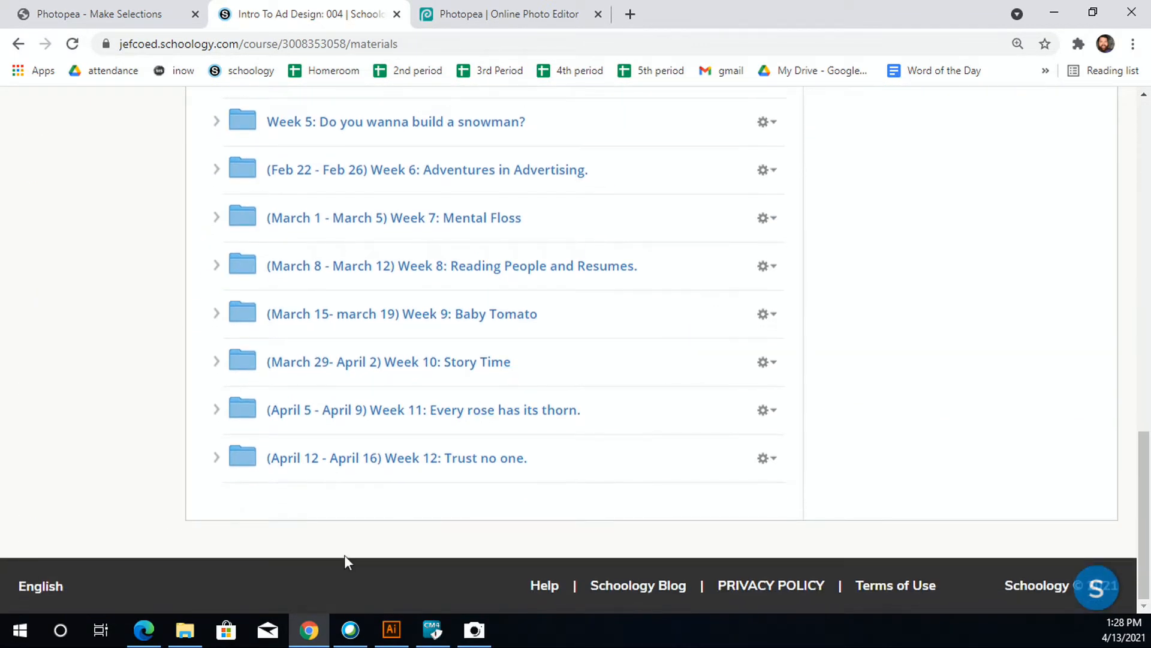
pyautogui.click(303, 457)
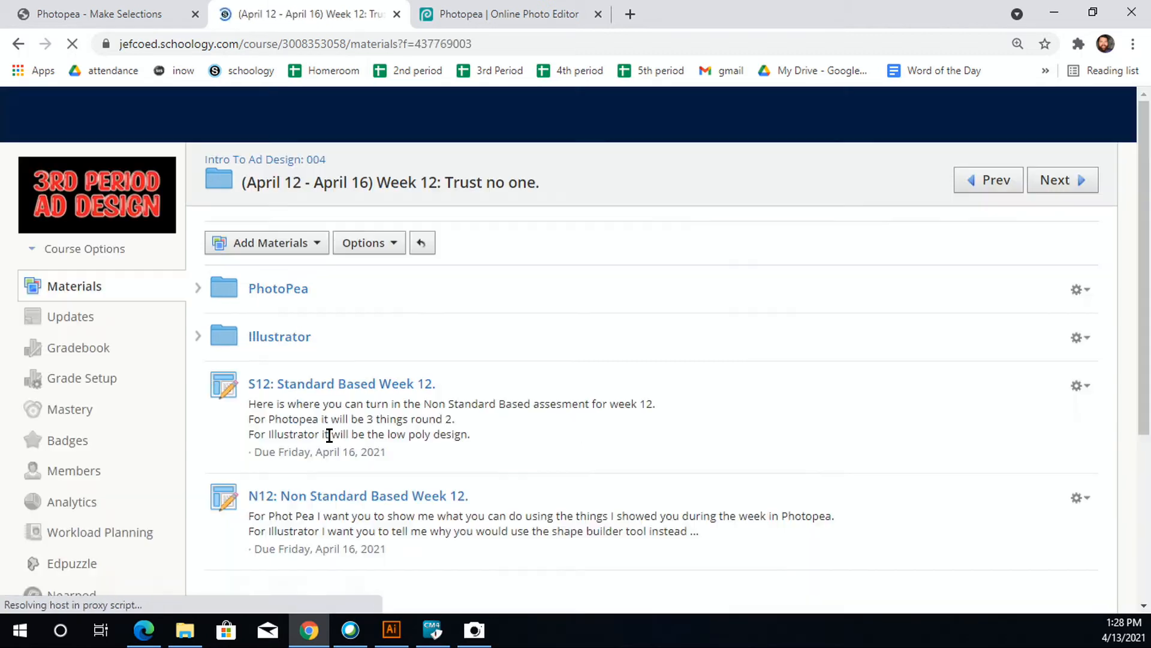
pyautogui.click(282, 289)
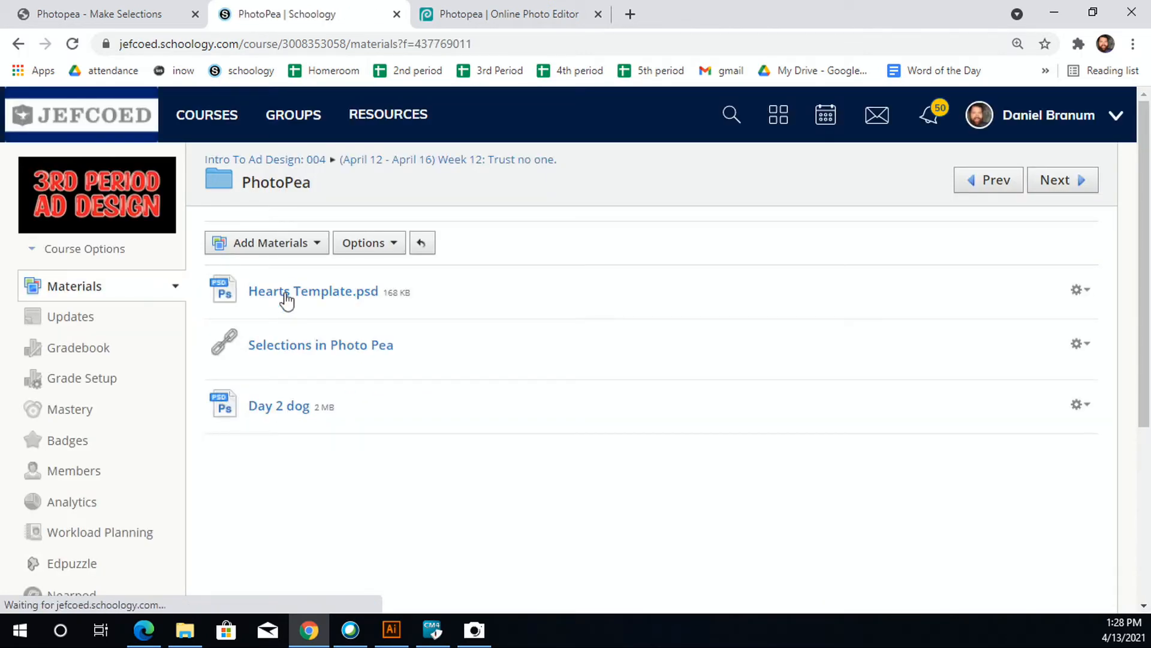
pyautogui.click(298, 408)
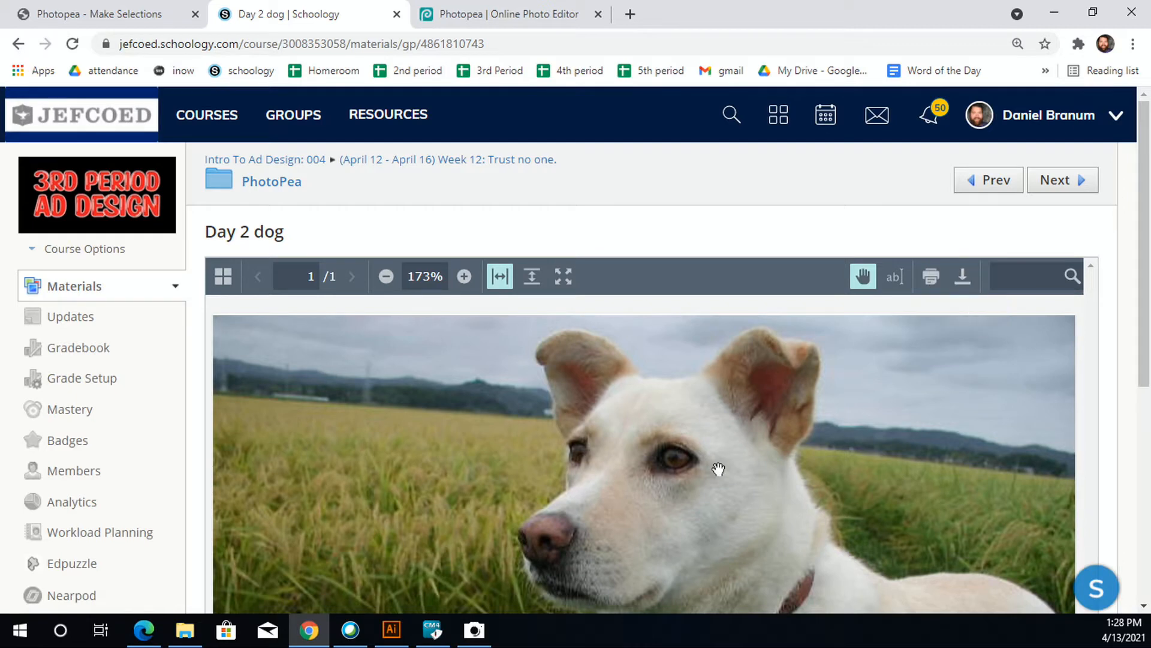
# Download the Day 2 dog PSD file from its course page and dismiss the download notice
pyautogui.scroll(-3, 410, 507)
pyautogui.scroll(-6, 410, 507)
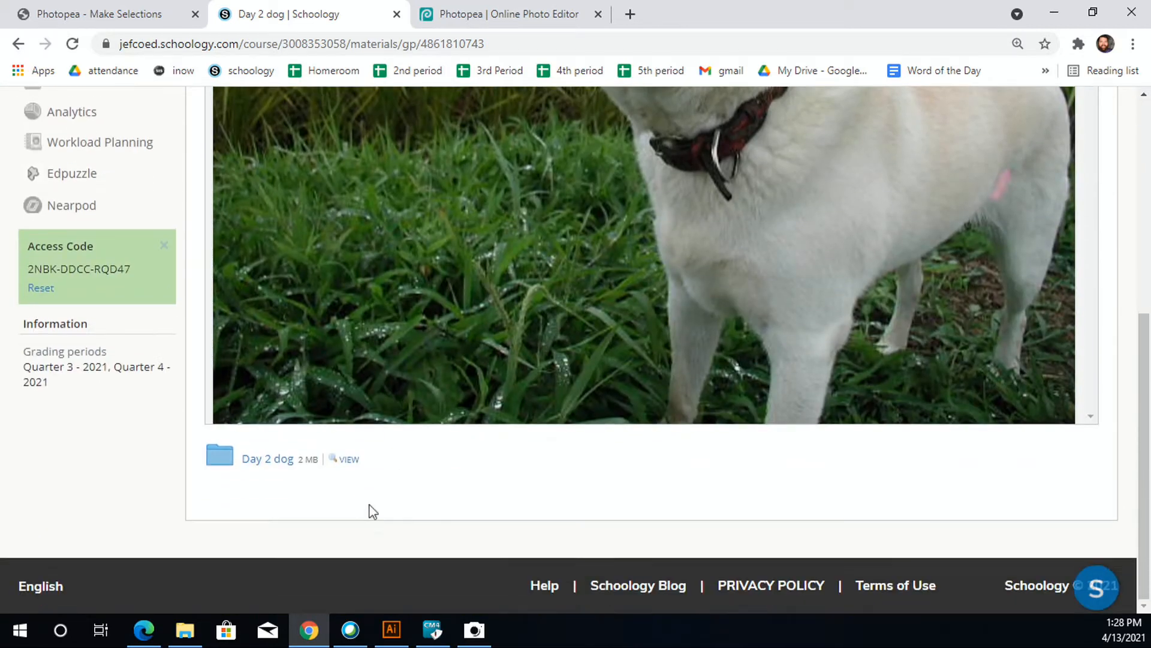
pyautogui.click(291, 463)
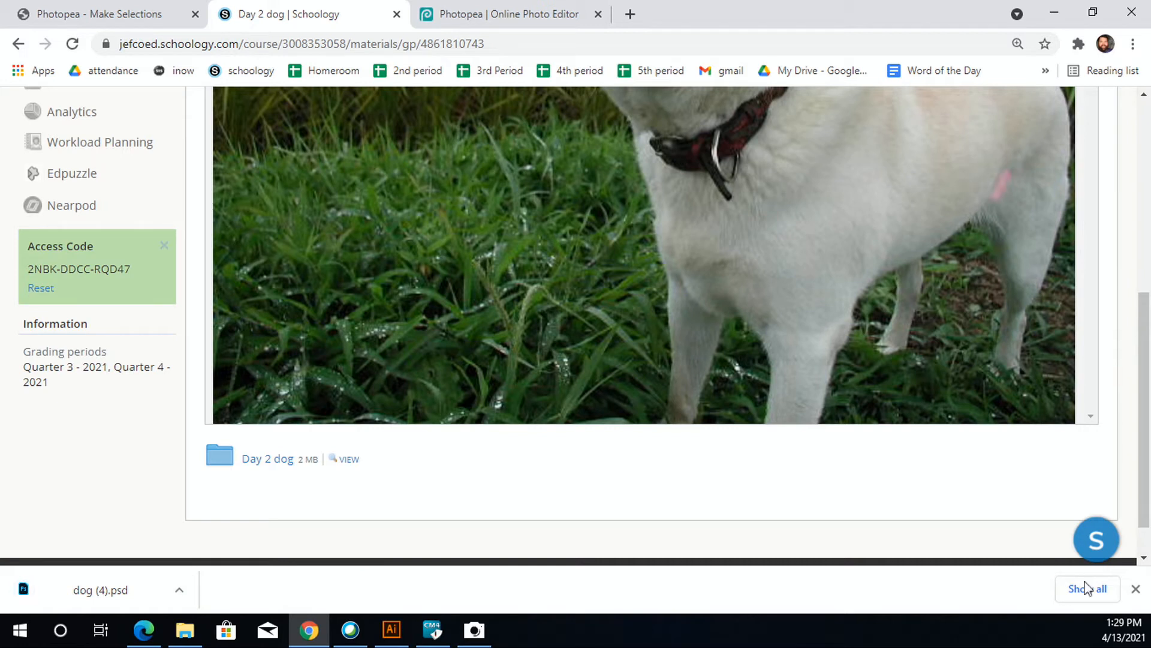
pyautogui.click(1136, 588)
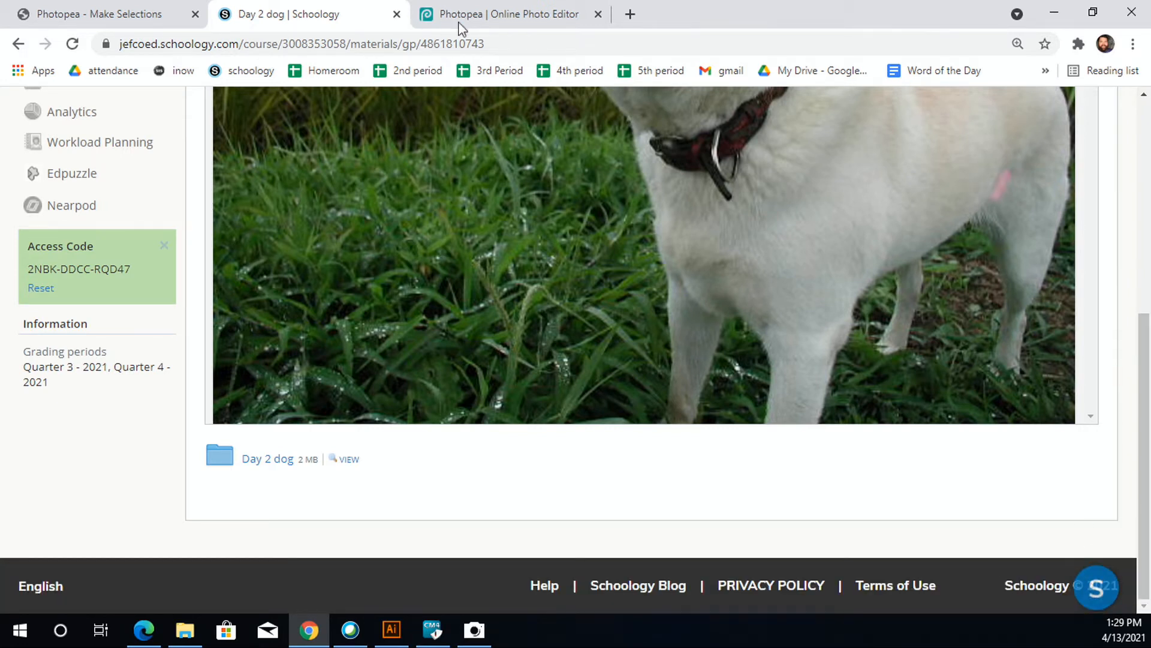
# Switch to Photopea and open dog.psd from the Downloads folder
pyautogui.click(480, 15)
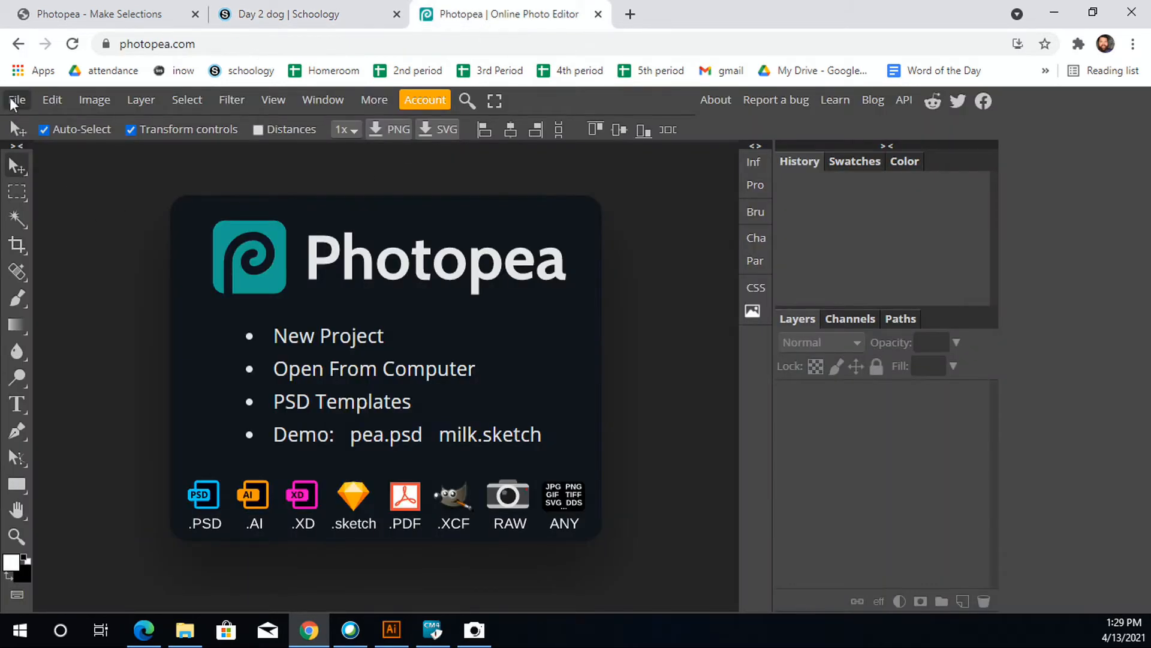
pyautogui.click(13, 101)
pyautogui.click(402, 370)
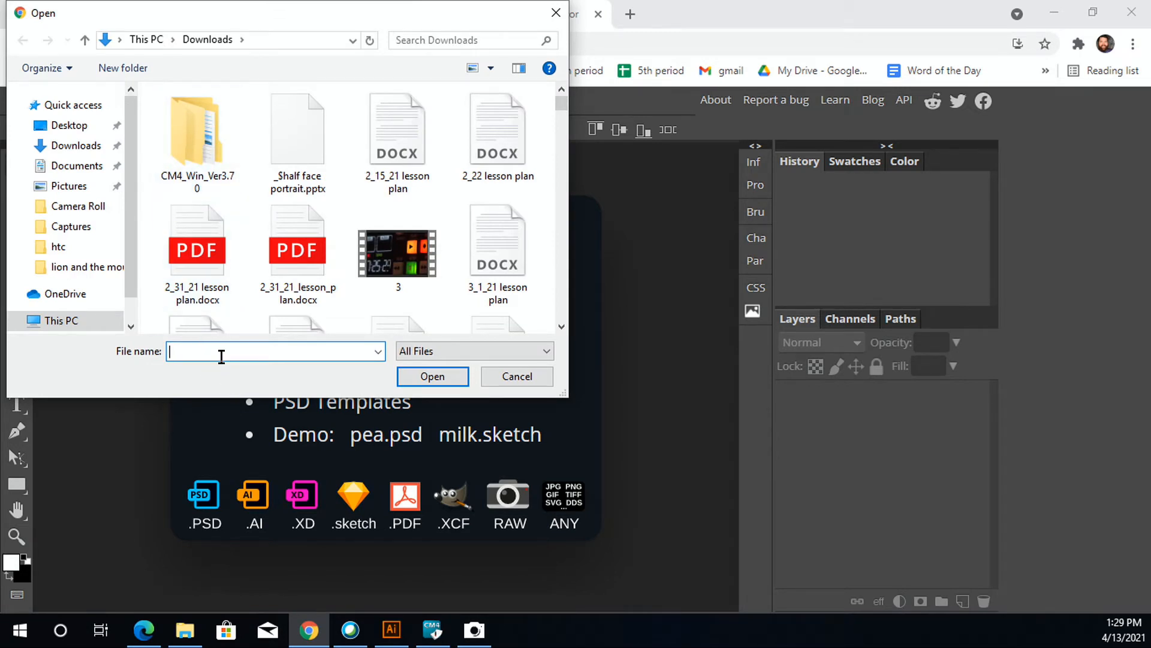
pyautogui.write('dog')
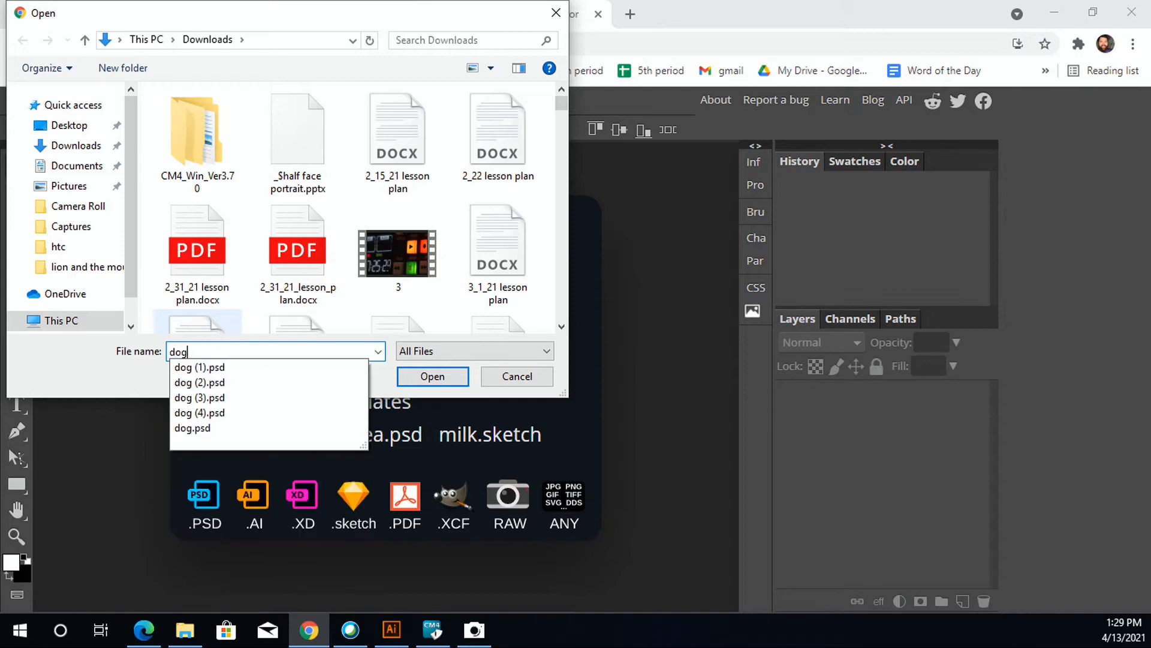
pyautogui.press('Return')
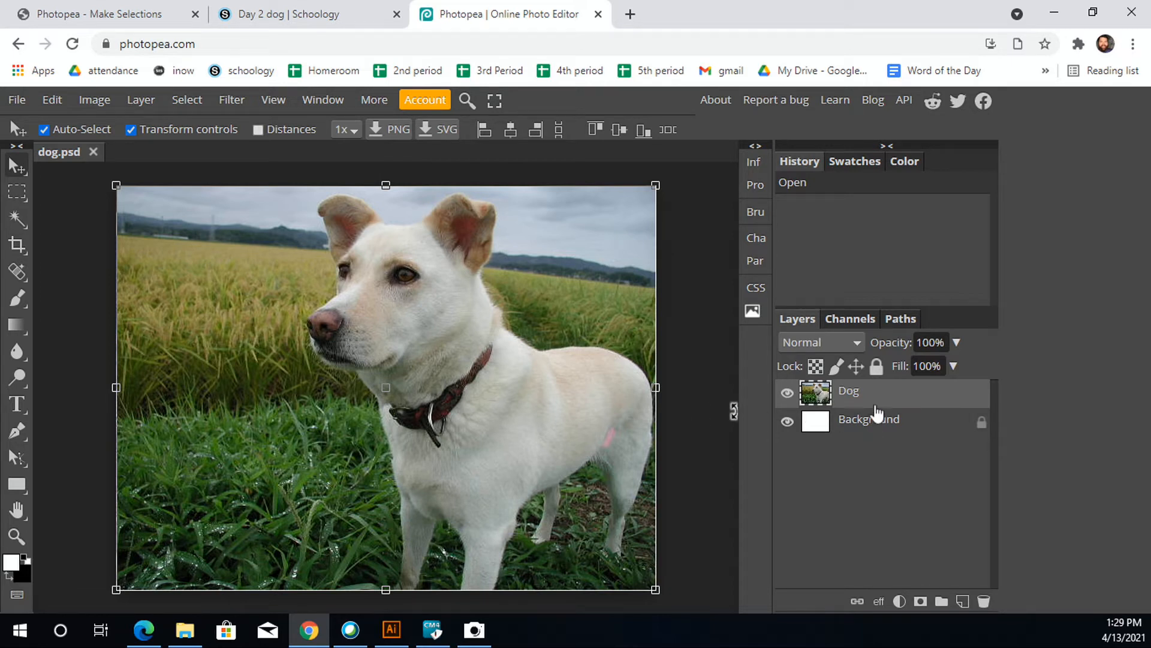
# Activate the Rectangle Select tool
pyautogui.rightClick(12, 198)
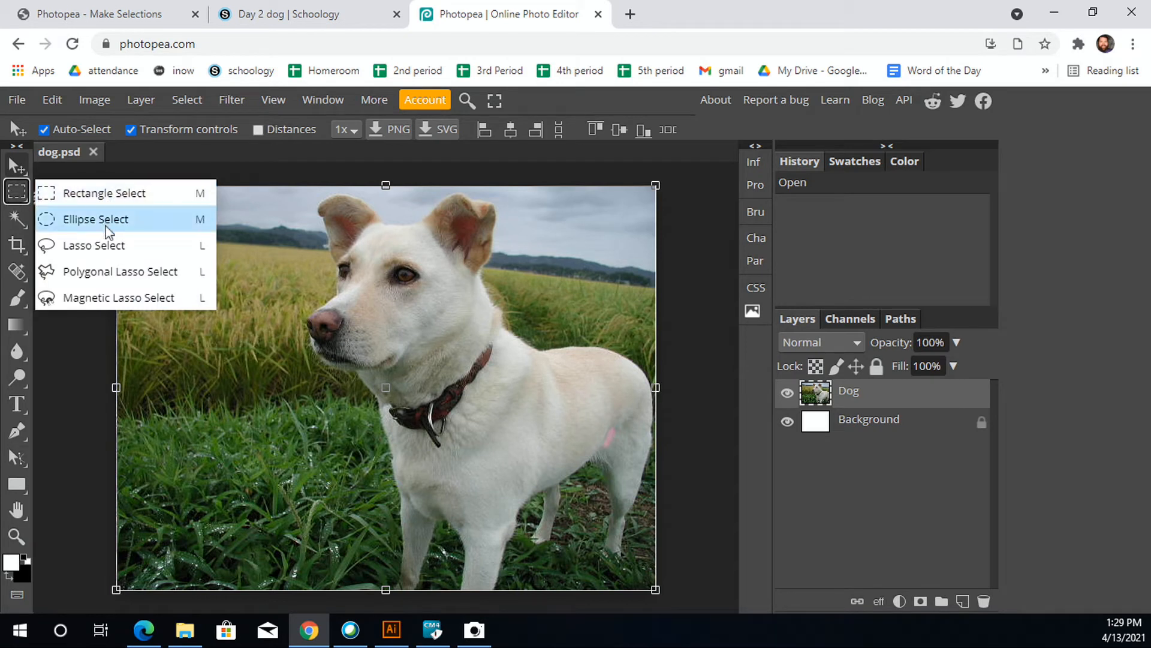
pyautogui.click(52, 186)
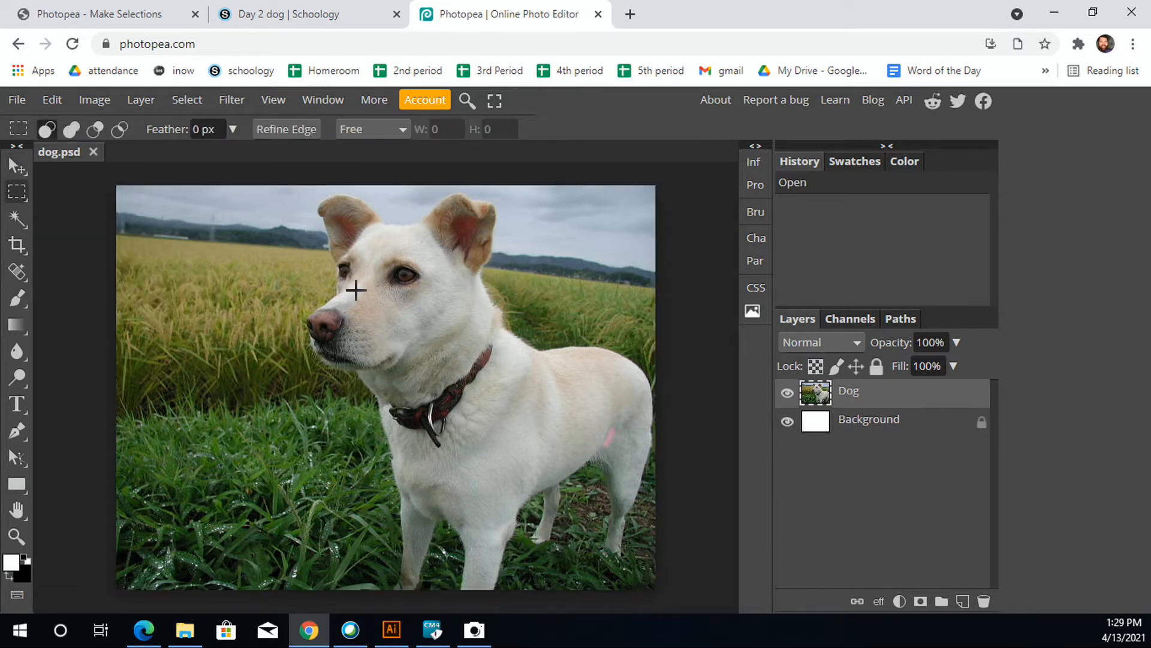
pyautogui.scroll(10, 338, 292)
pyautogui.scroll(5, 339, 292)
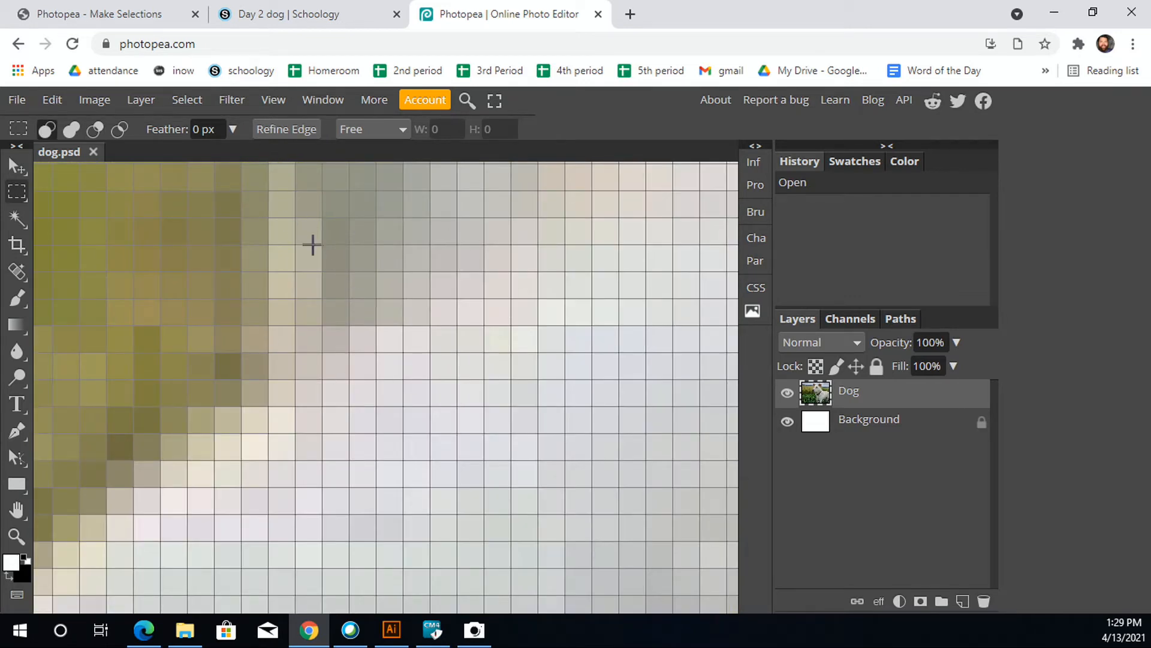
pyautogui.scroll(-3, 386, 341)
pyautogui.scroll(-10, 386, 341)
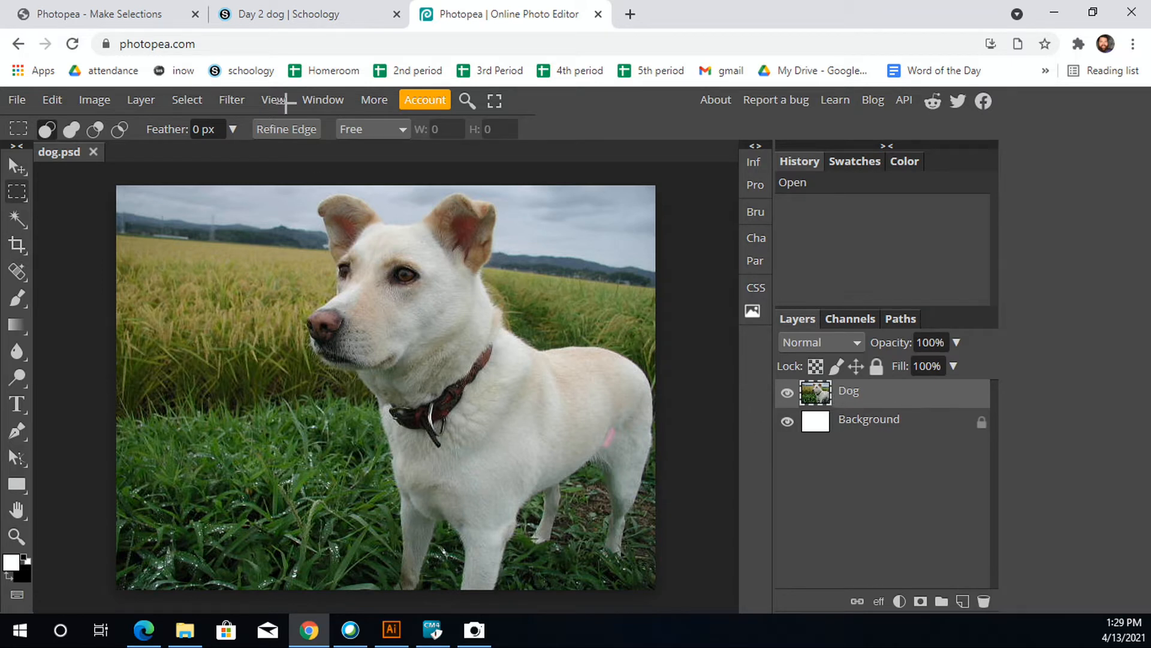
pyautogui.click(324, 102)
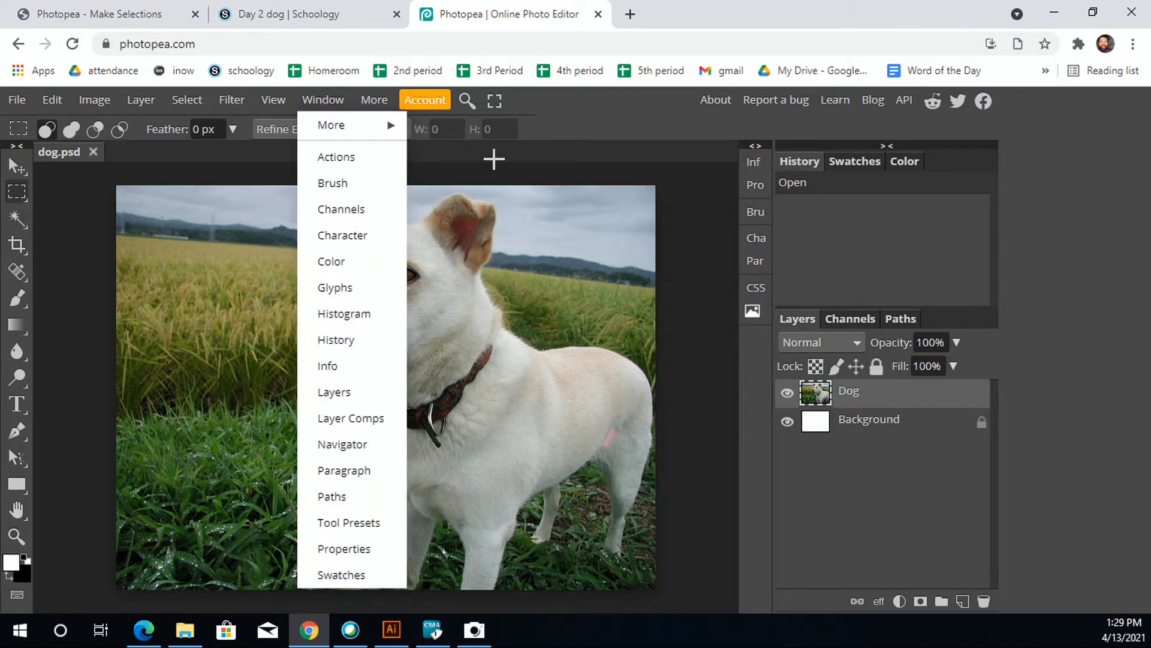
pyautogui.click(563, 125)
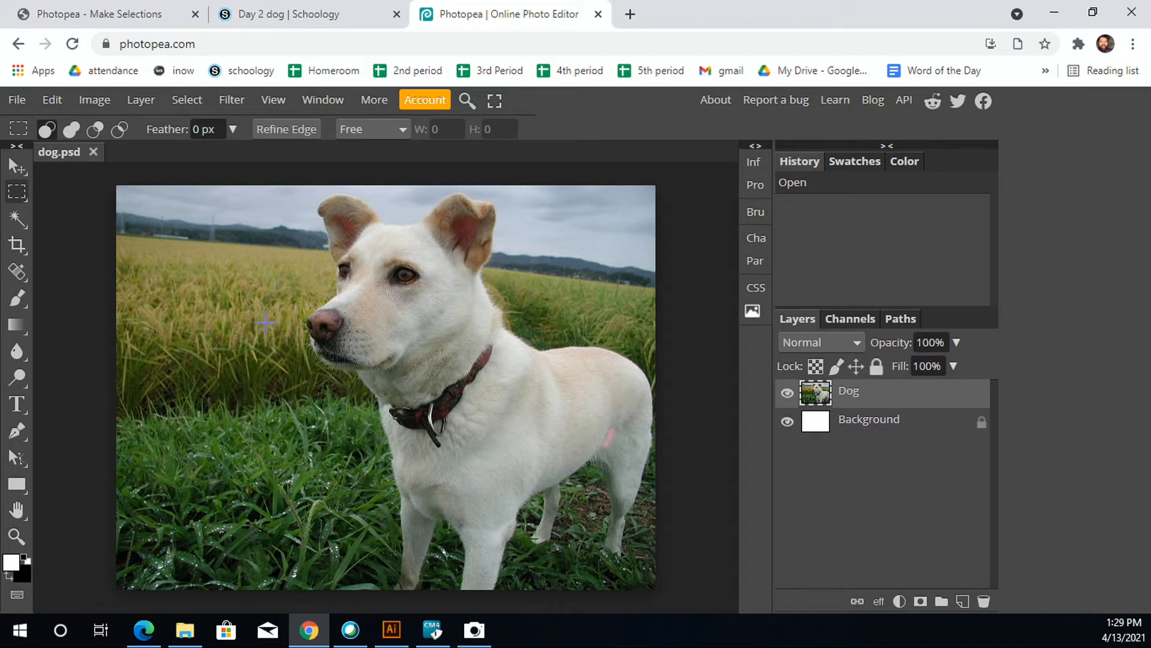
# Draw a wide rectangular selection around the dog's head and upper back with Rectangle Select
pyautogui.rightClick(20, 189)
pyautogui.click(53, 195)
pyautogui.moveTo(163, 207); pyautogui.dragTo(640, 393)
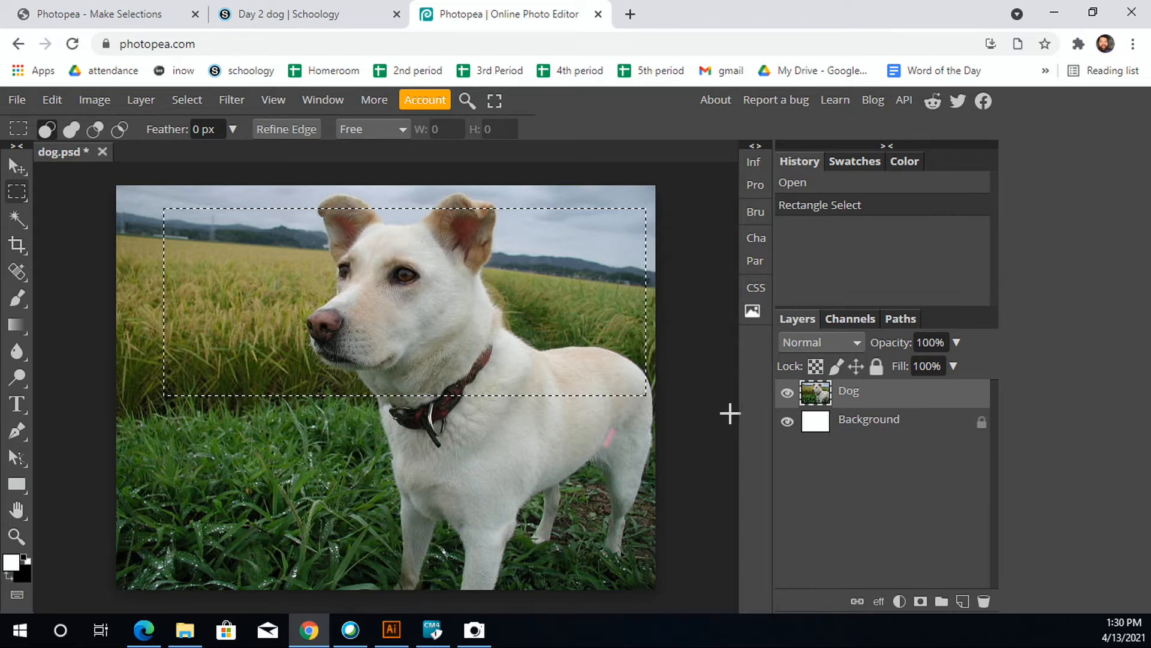
# Copy the rectangular selection to a new layer with Layer Via Copy, and check it by briefly hiding the Dog layer
pyautogui.click(140, 100)
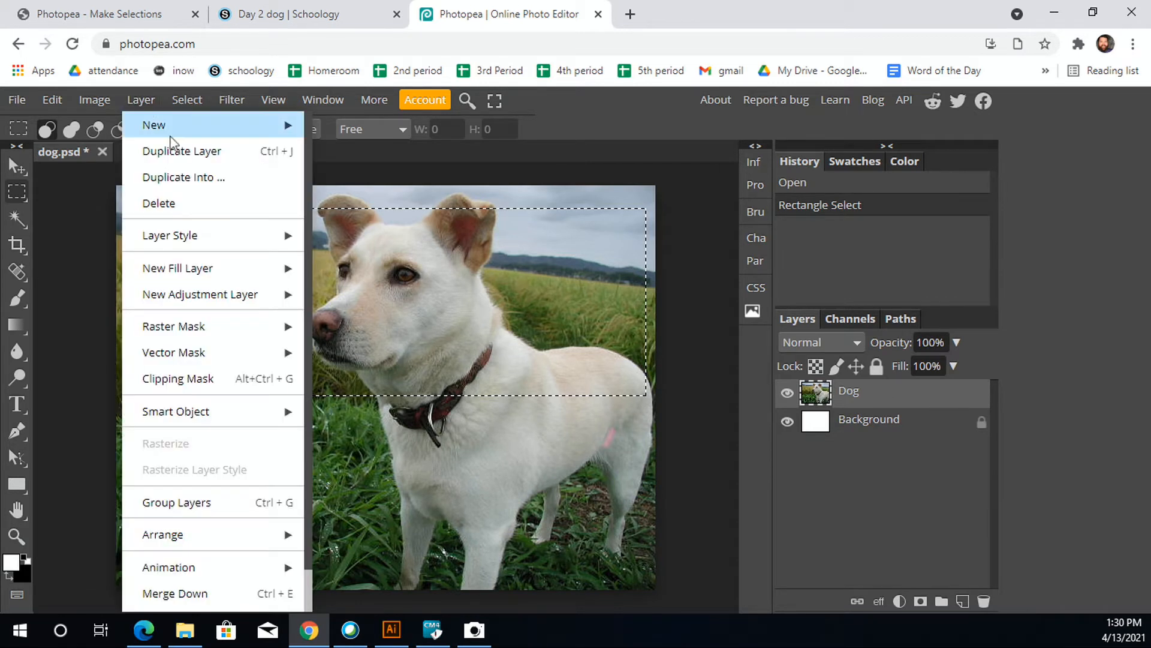
pyautogui.moveTo(174, 126)
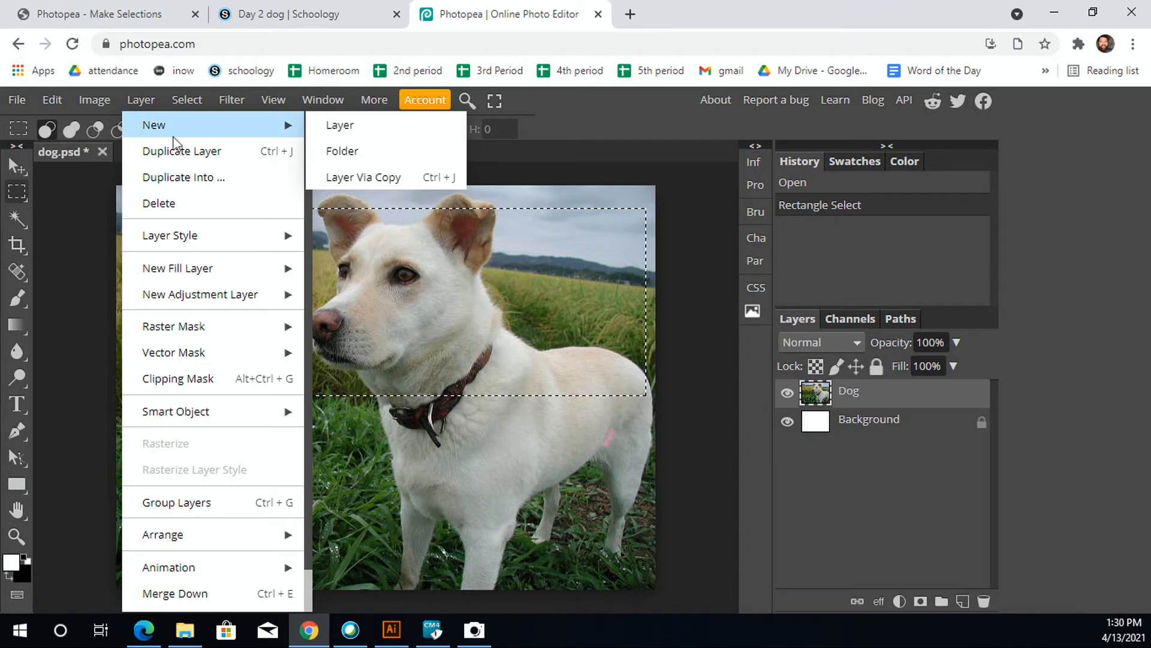
pyautogui.click(444, 177)
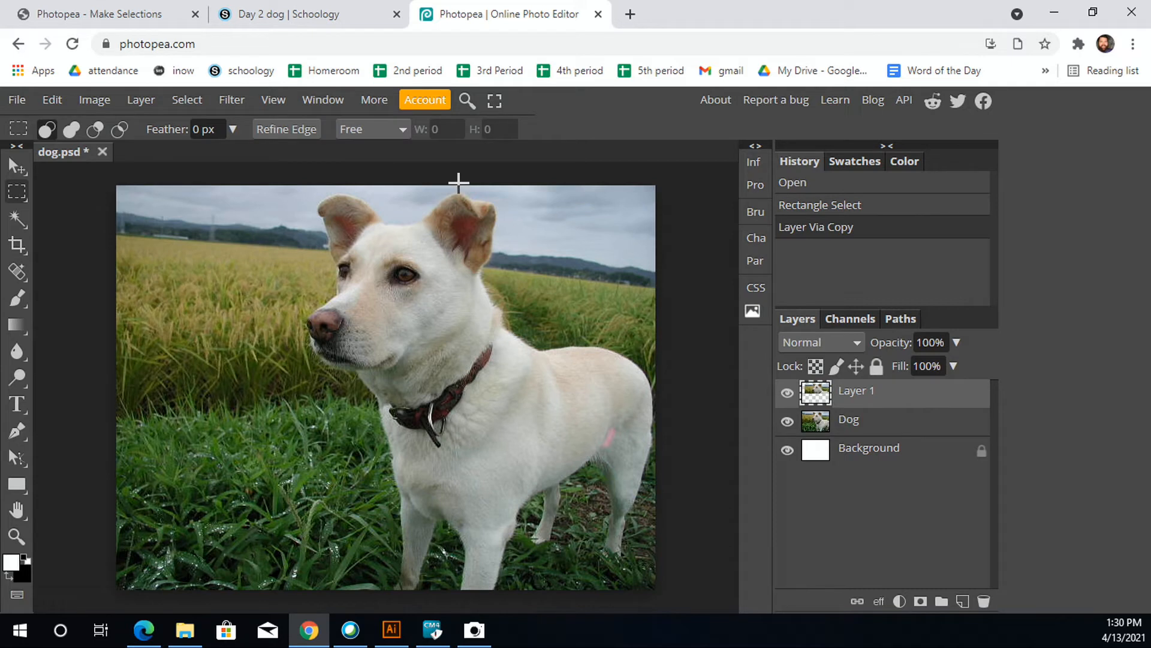
pyautogui.click(787, 422)
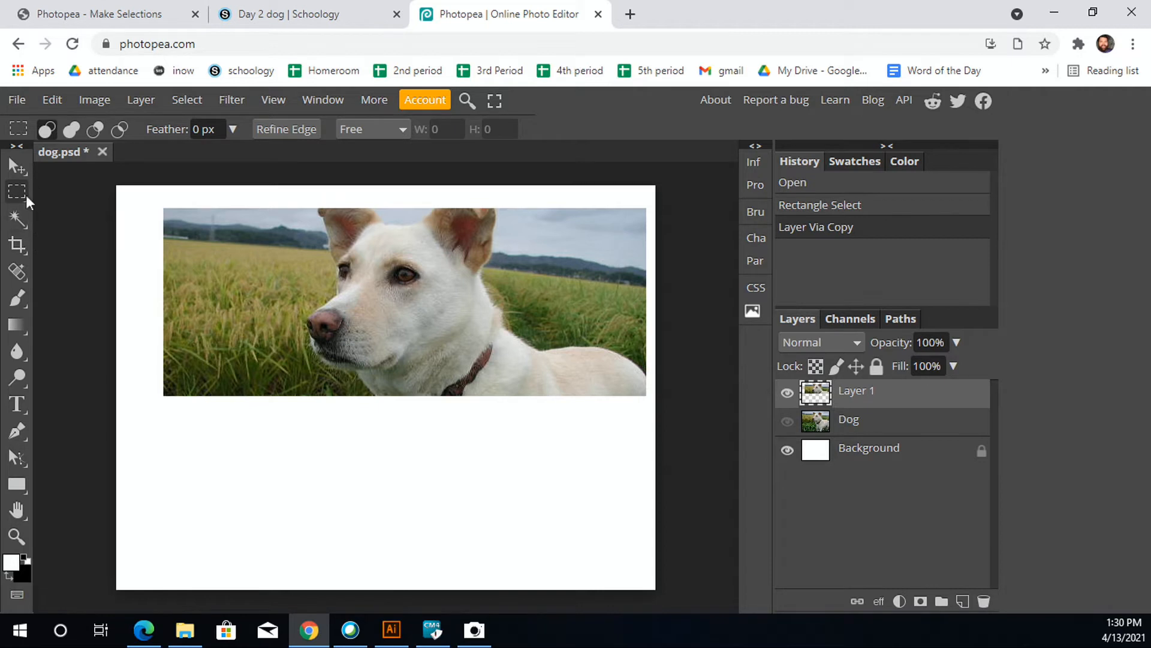
pyautogui.click(788, 421)
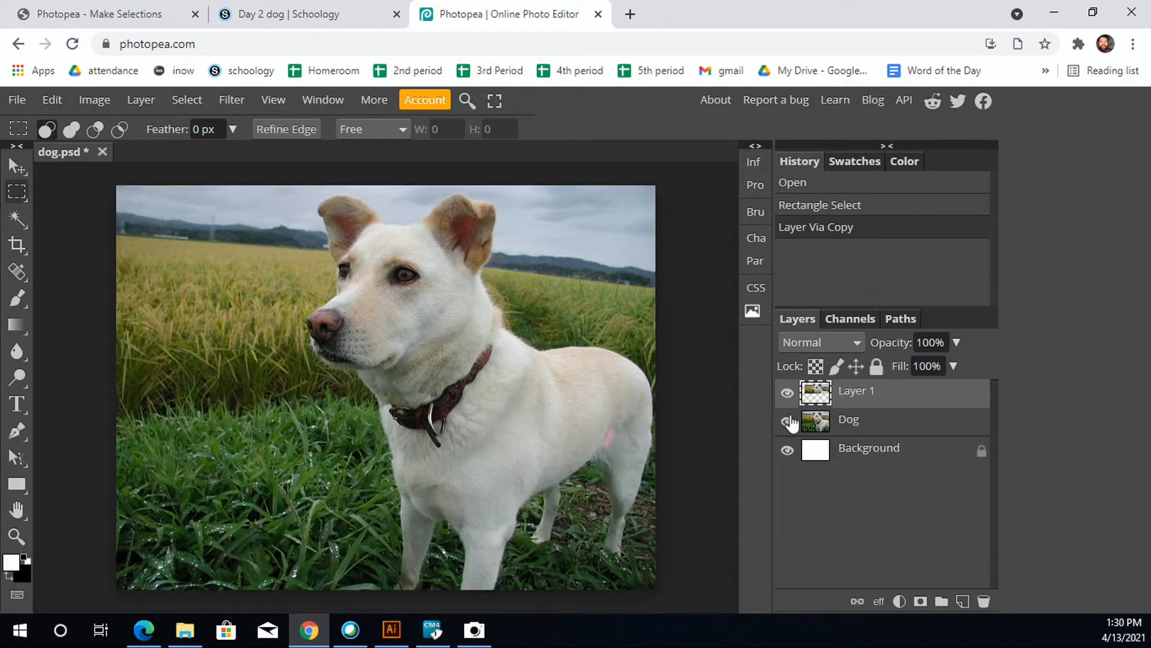
# Draw an elliptical selection around the dog's head and collar with Ellipse Select
pyautogui.rightClick(18, 198)
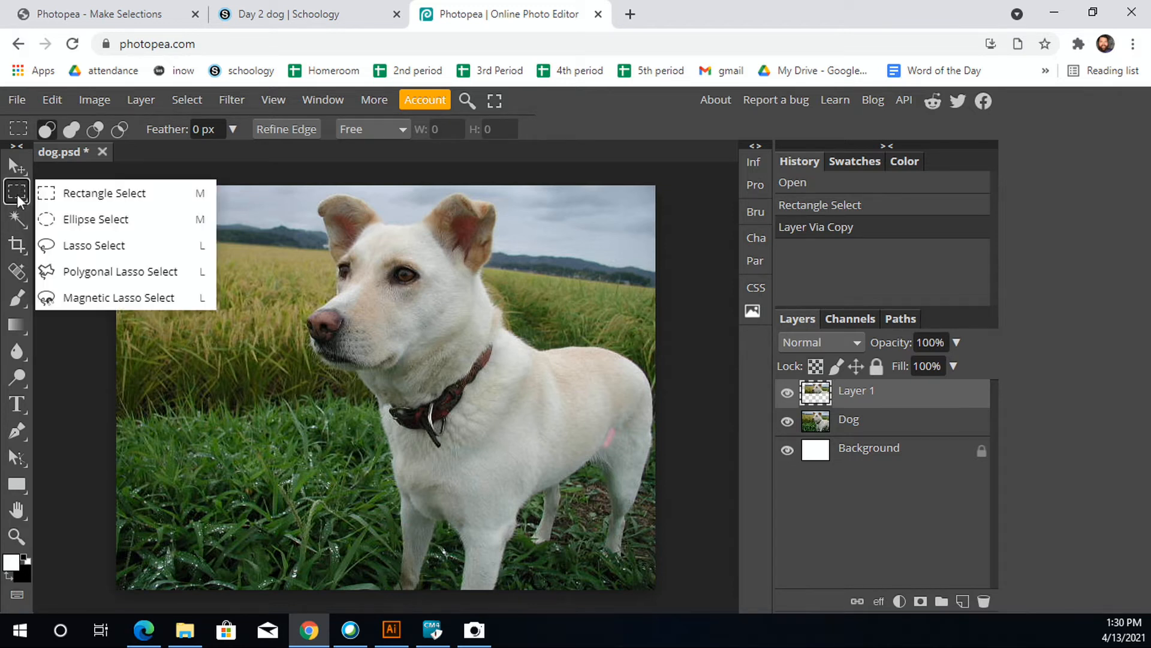
pyautogui.click(87, 219)
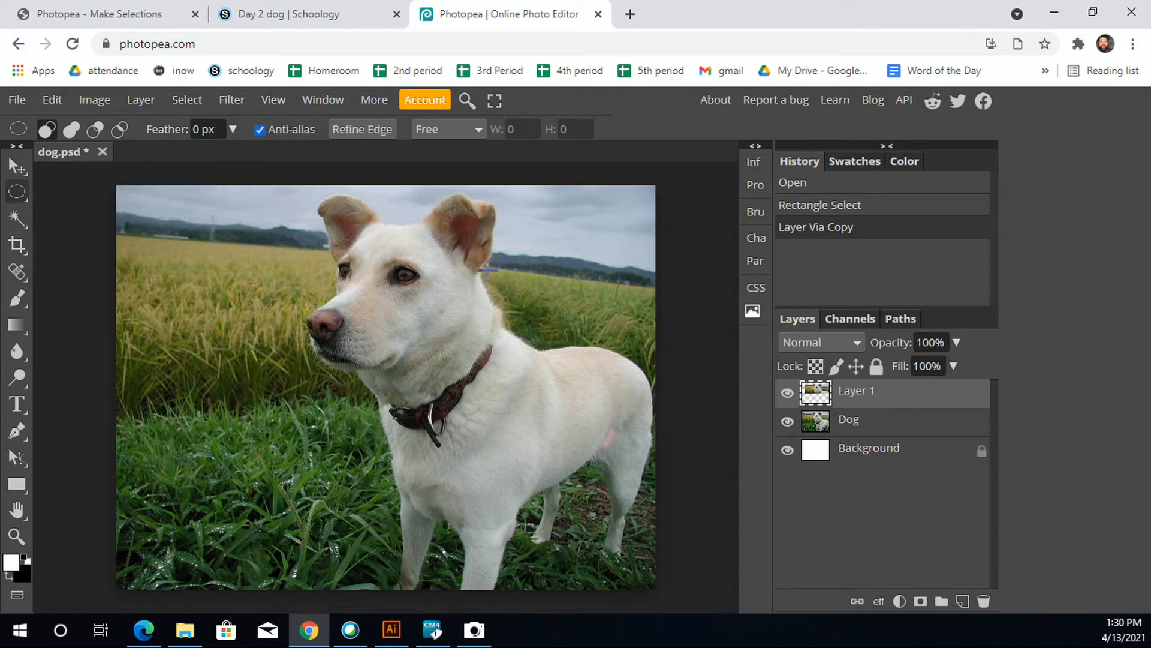
pyautogui.moveTo(284, 192); pyautogui.dragTo(579, 463)
# Nudge the elliptical selection left and slightly up, and copy its contents to a new layer
pyautogui.hotkey('shift', 'Left')
pyautogui.hotkey('shift', 'Left')
pyautogui.hotkey('shift', 'Left')
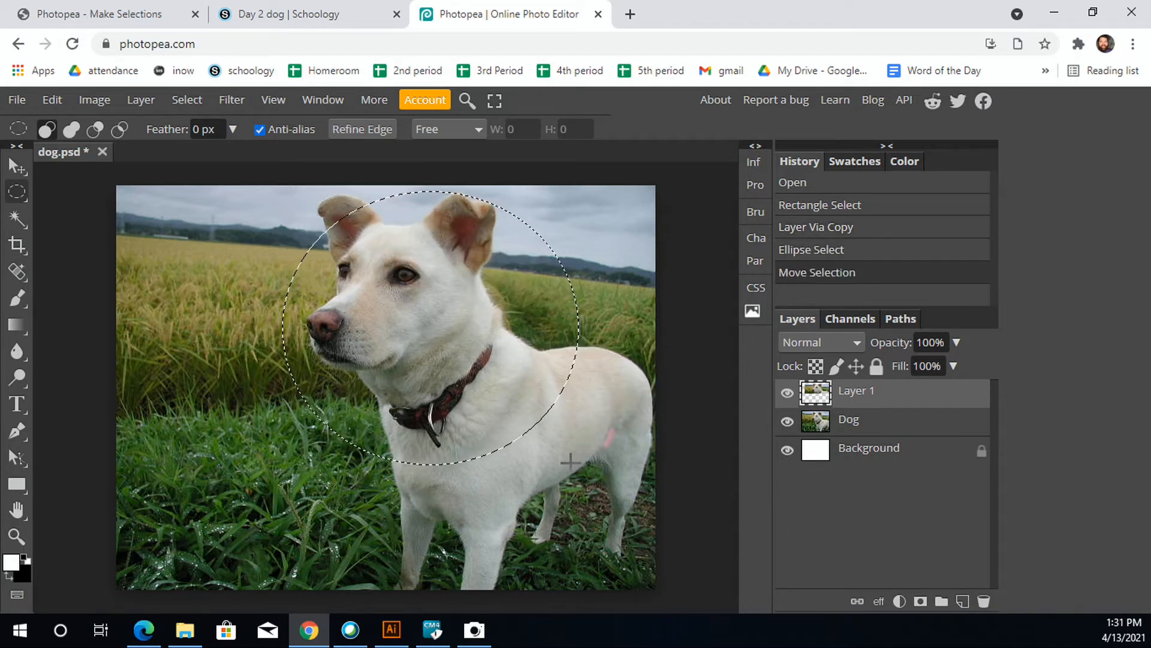
pyautogui.hotkey('shift', 'Up')
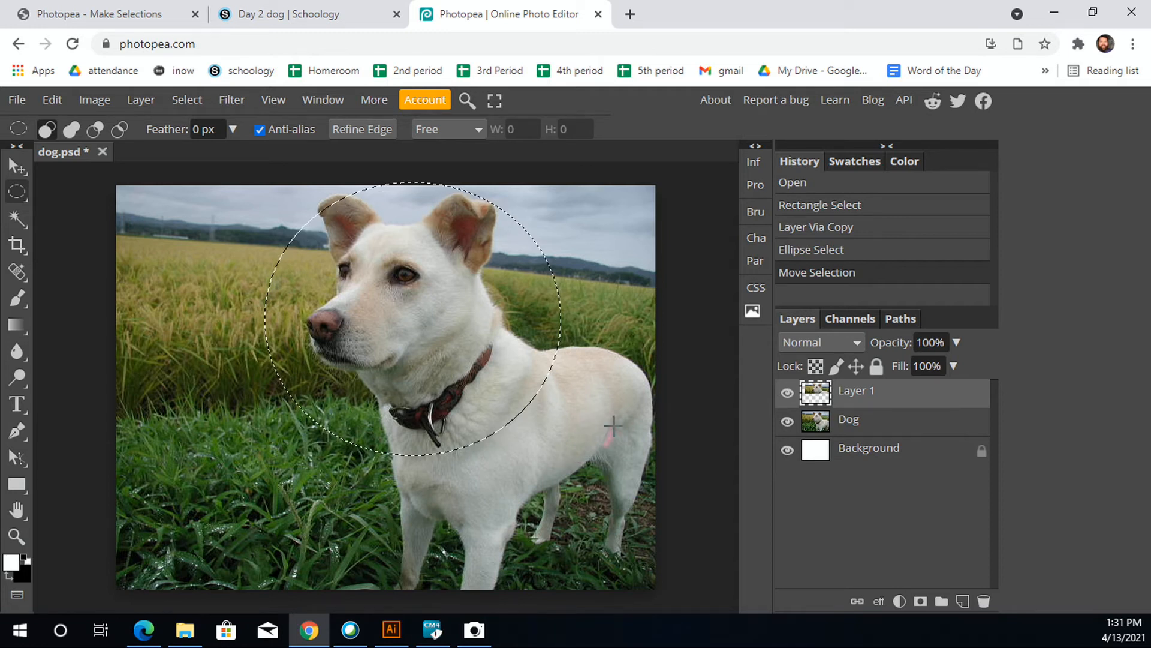
pyautogui.hotkey('ctrl', 'j')
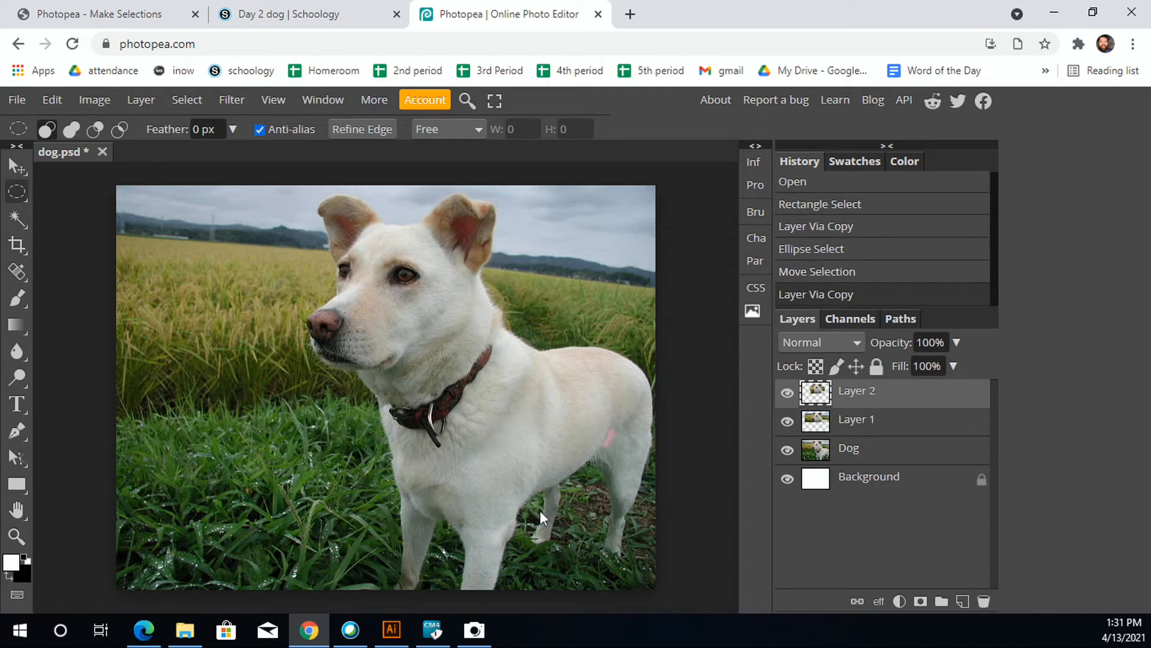
# Hide the Dog layer and toggle Layer 1 off and on to examine the elliptical copy
pyautogui.click(787, 450)
pyautogui.click(787, 421)
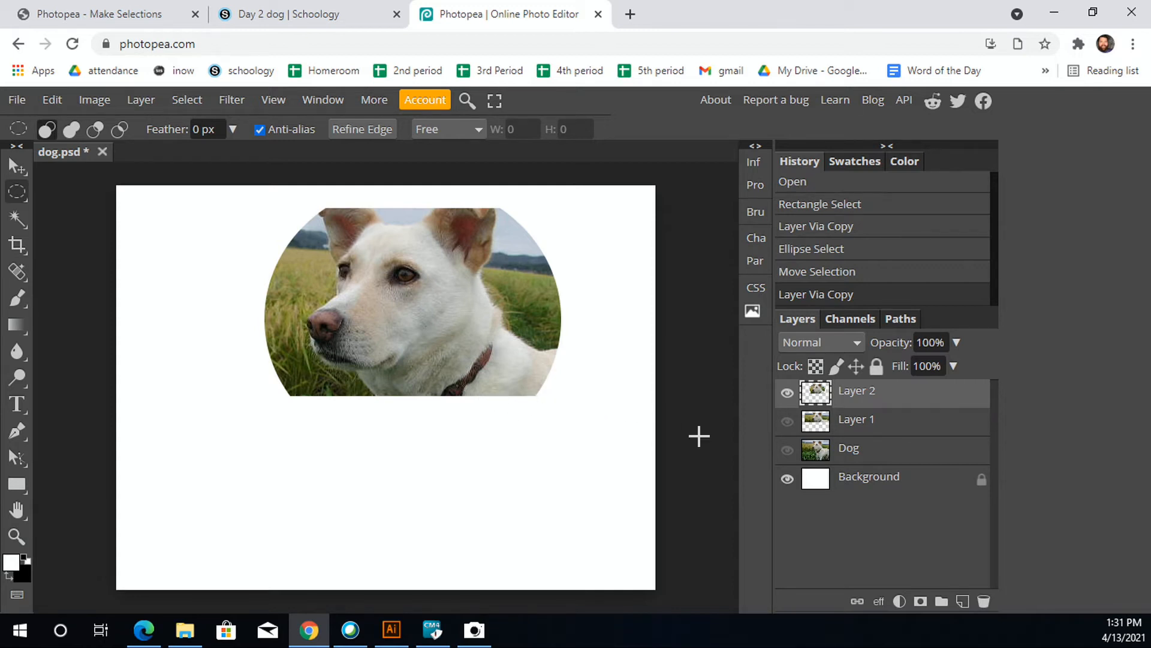
pyautogui.click(787, 421)
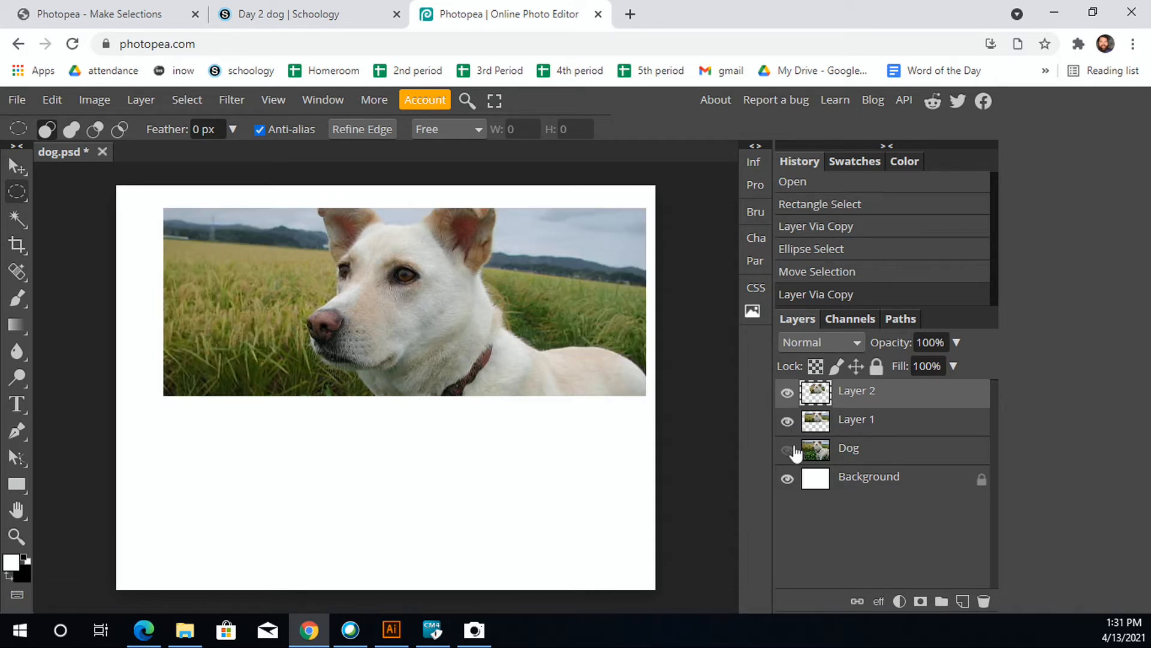
pyautogui.click(869, 427)
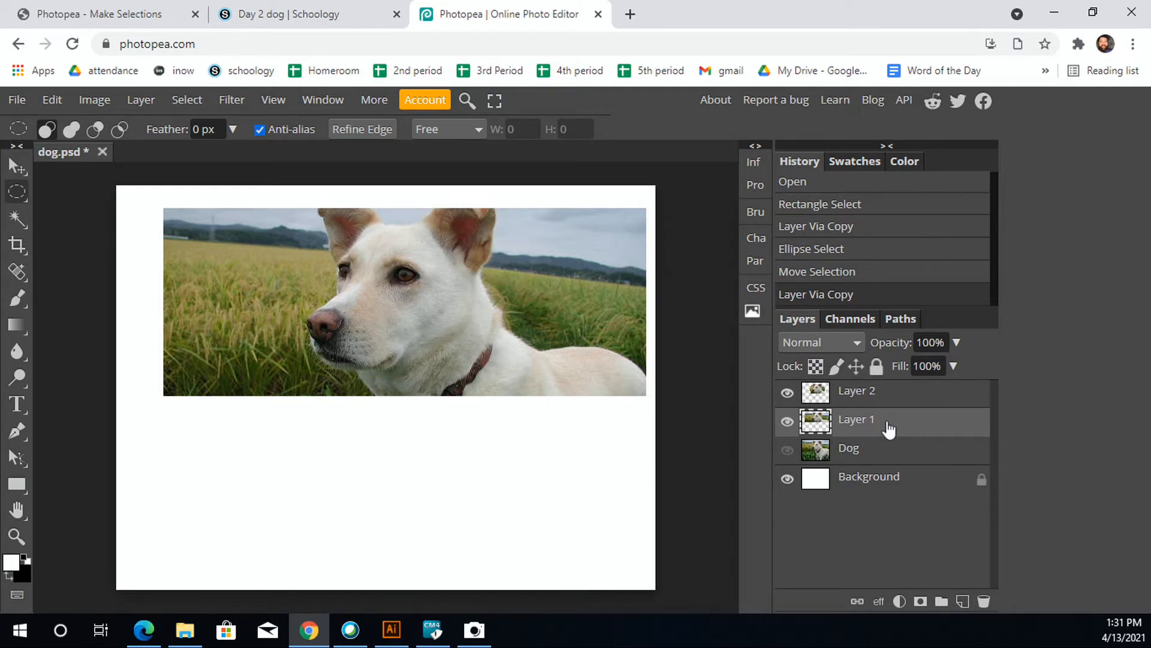
# Undo the elliptical layer copy and repeat Layer Via Copy from the Dog layer with the ellipse still selected
pyautogui.hotkey('ctrl', ',')
pyautogui.hotkey('ctrl', ',')
pyautogui.hotkey('ctrl', ',')
pyautogui.hotkey('ctrl', 'z')
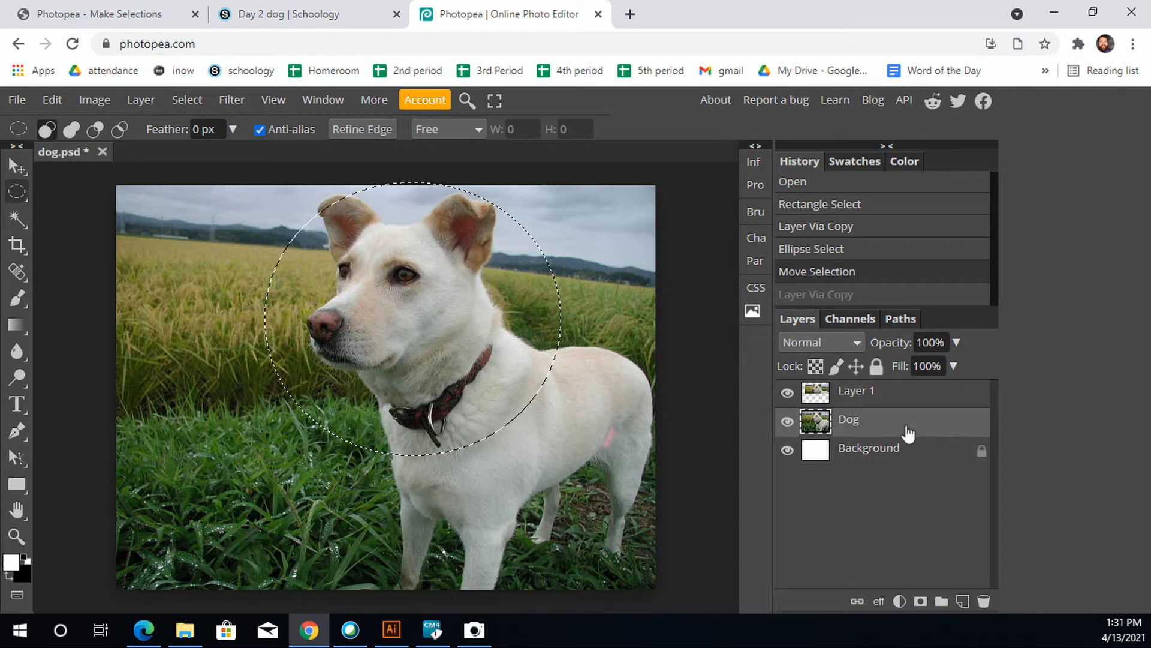
pyautogui.hotkey('ctrl', 'j')
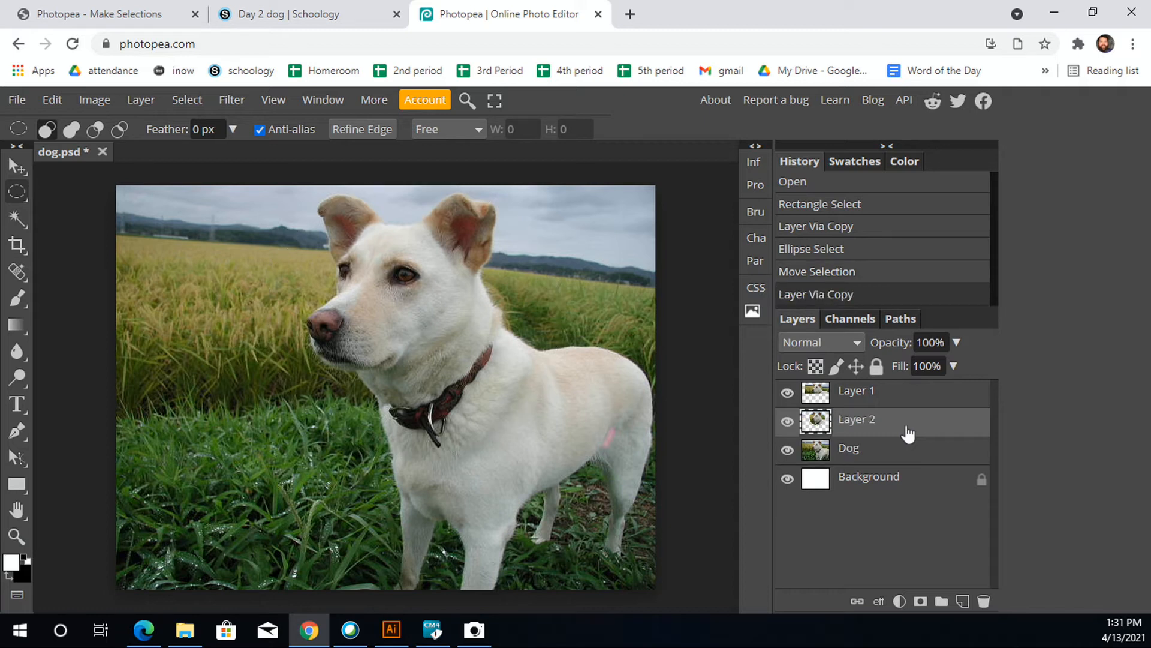
# Hide Layer 1 and the Dog layer to isolate the circular copy over the Background
pyautogui.click(788, 393)
pyautogui.click(786, 451)
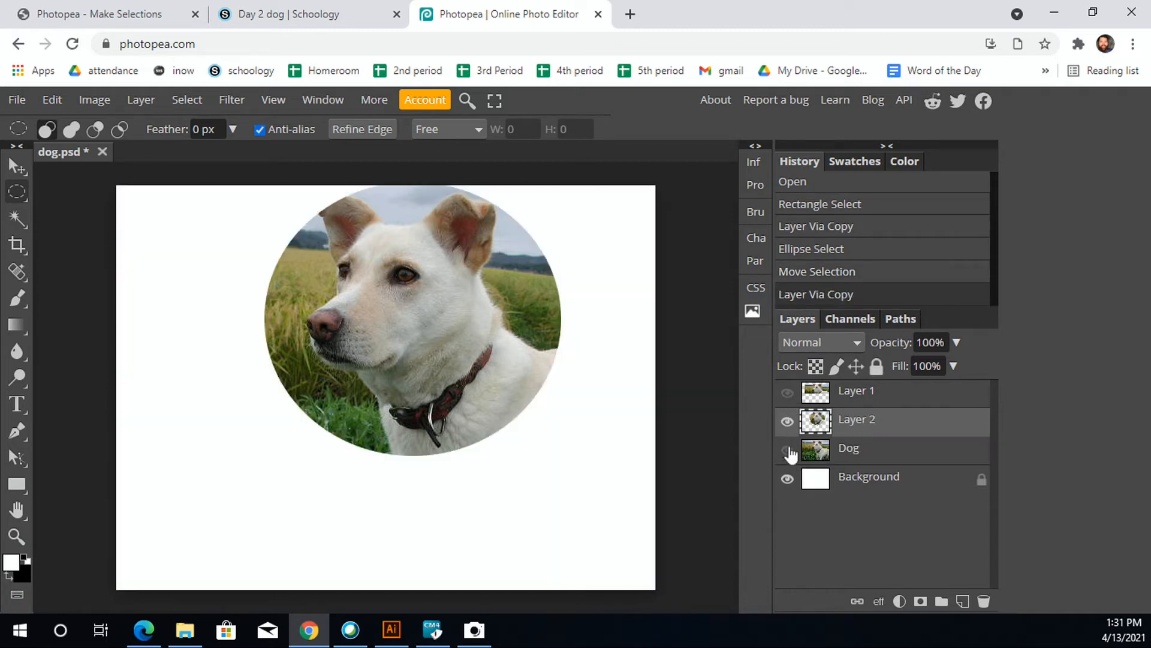
pyautogui.click(871, 457)
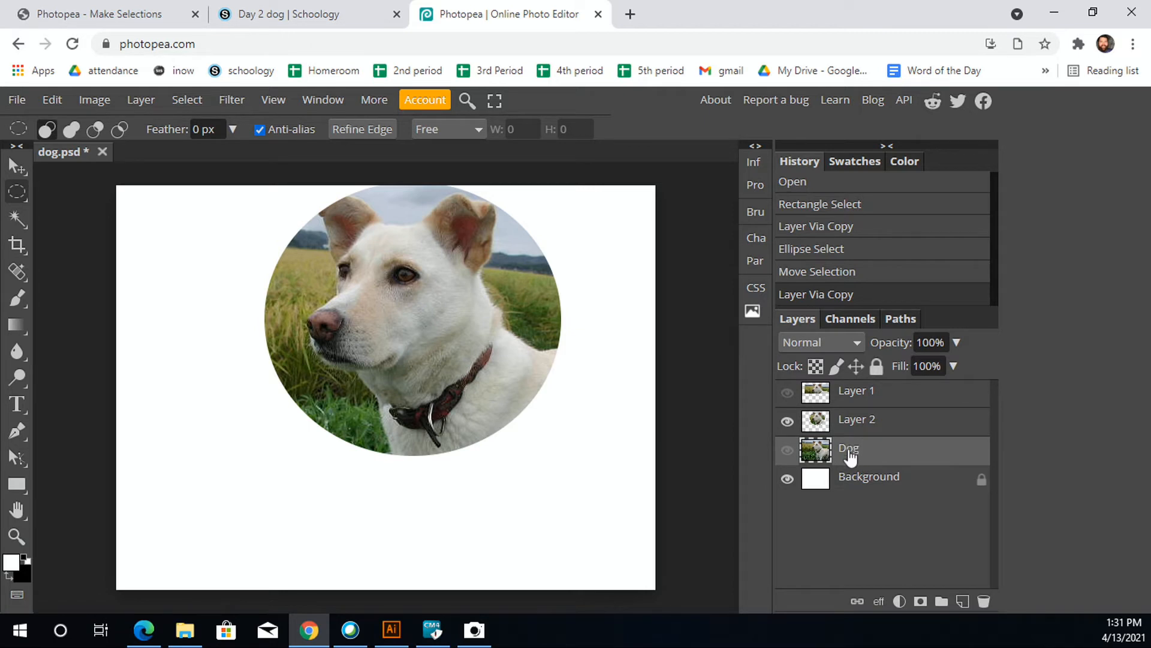
pyautogui.click(859, 428)
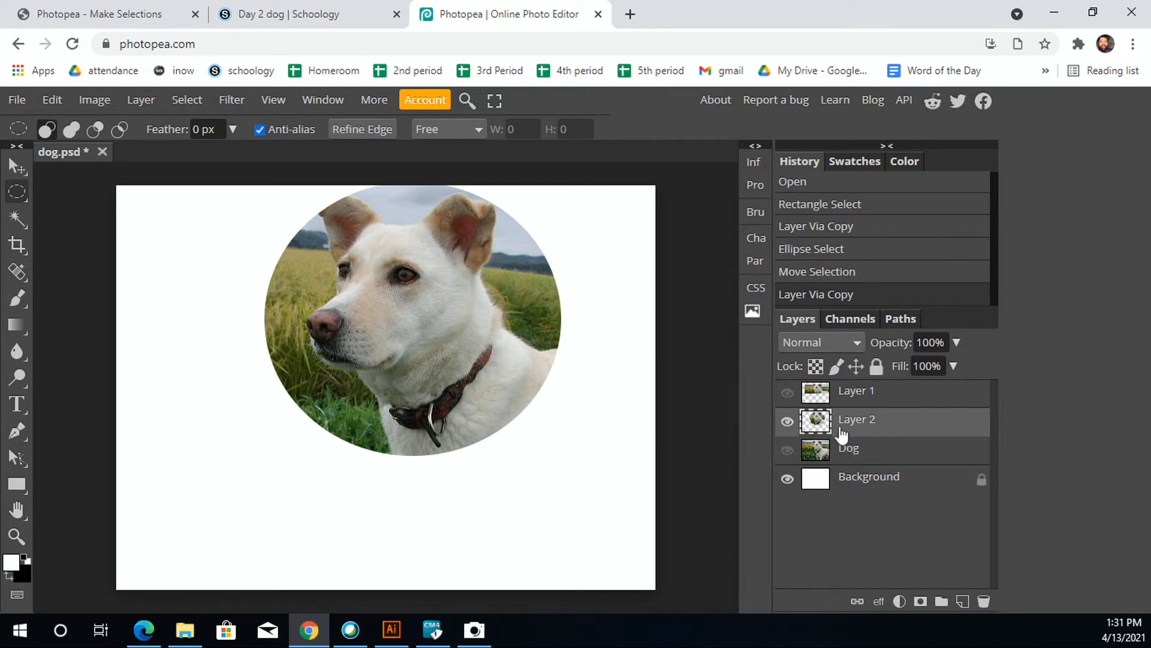
pyautogui.click(846, 462)
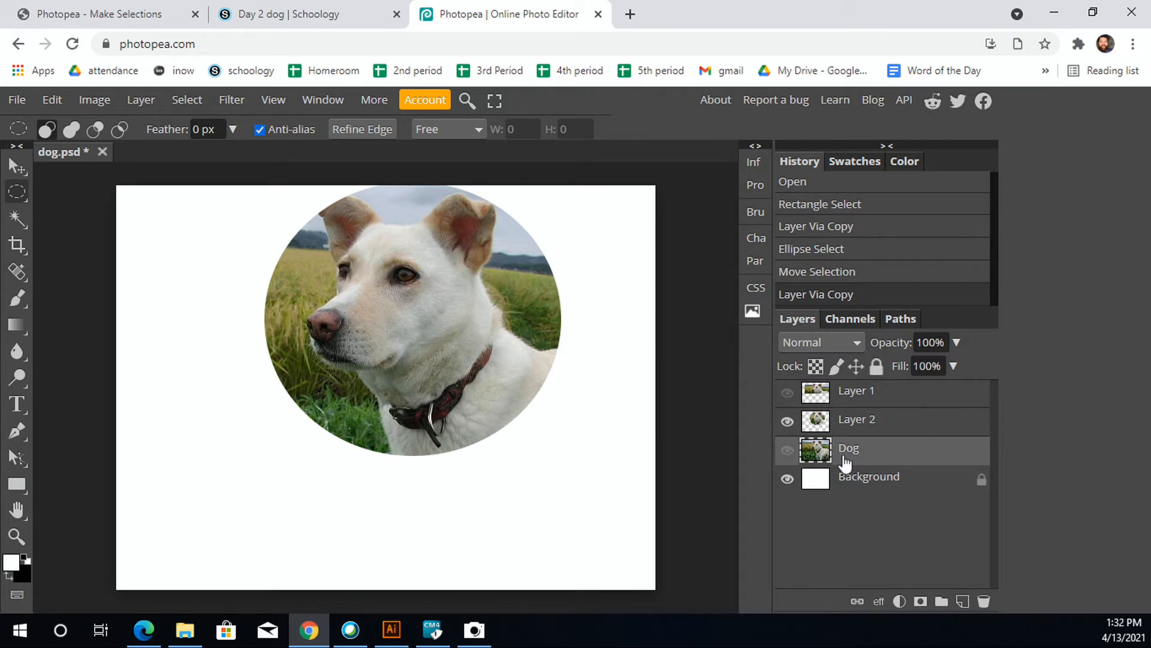
# Rename the elliptical copy's layer to circle and the rectangular copy's layer to rectangle
pyautogui.doubleClick(862, 418)
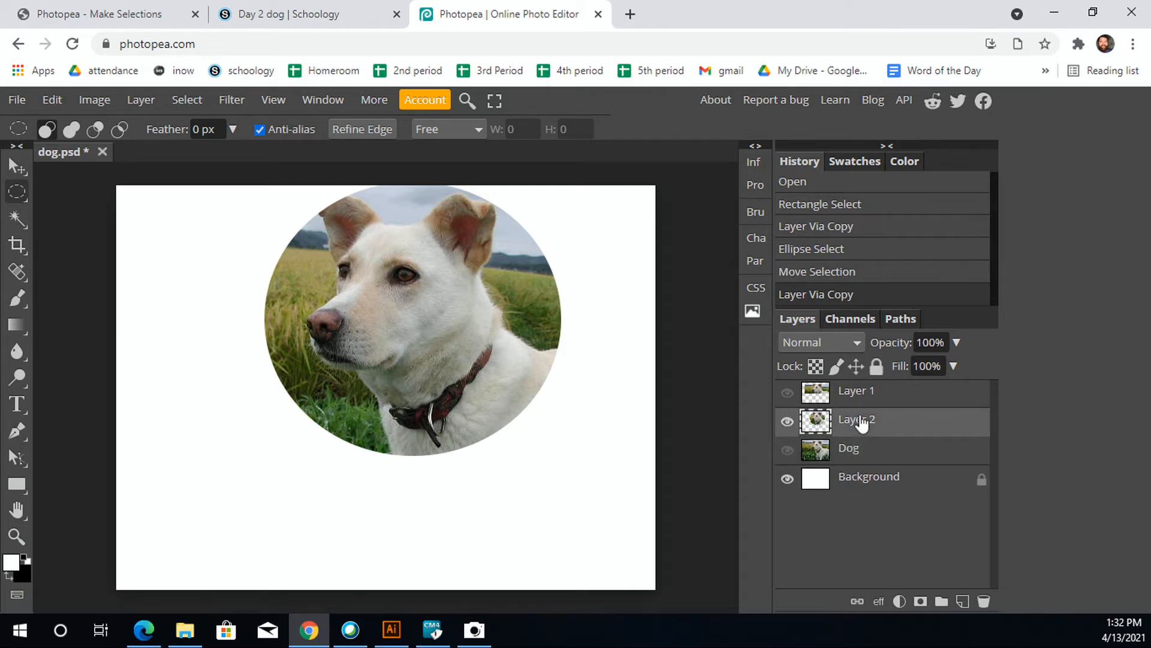
pyautogui.write('c')
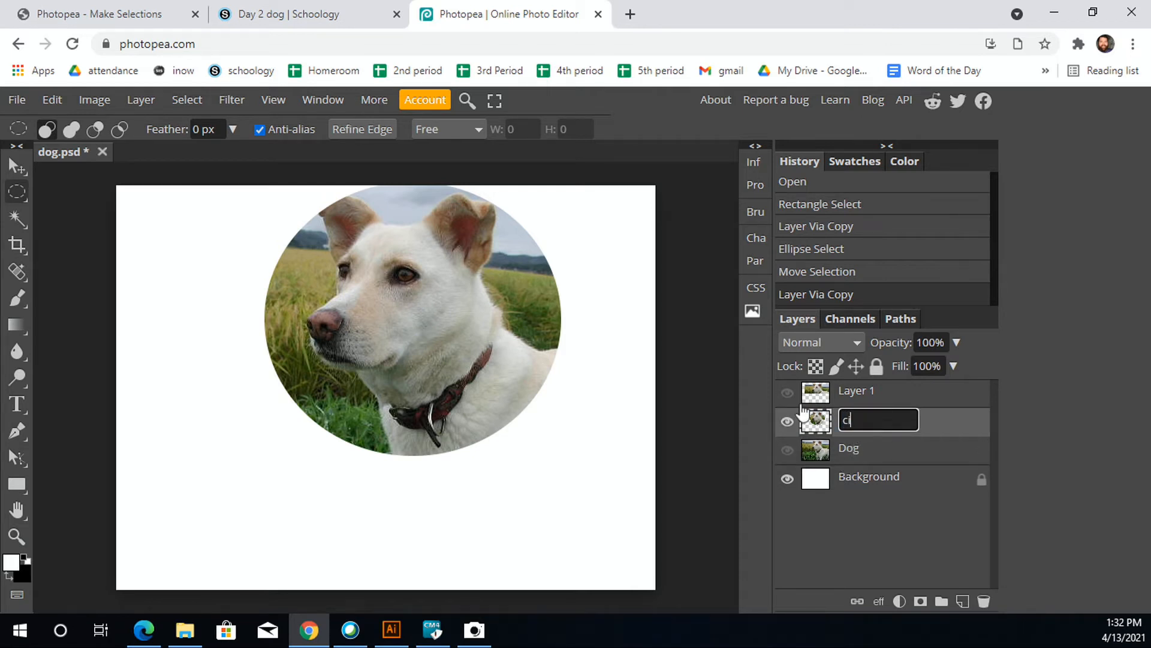
pyautogui.doubleClick(865, 391)
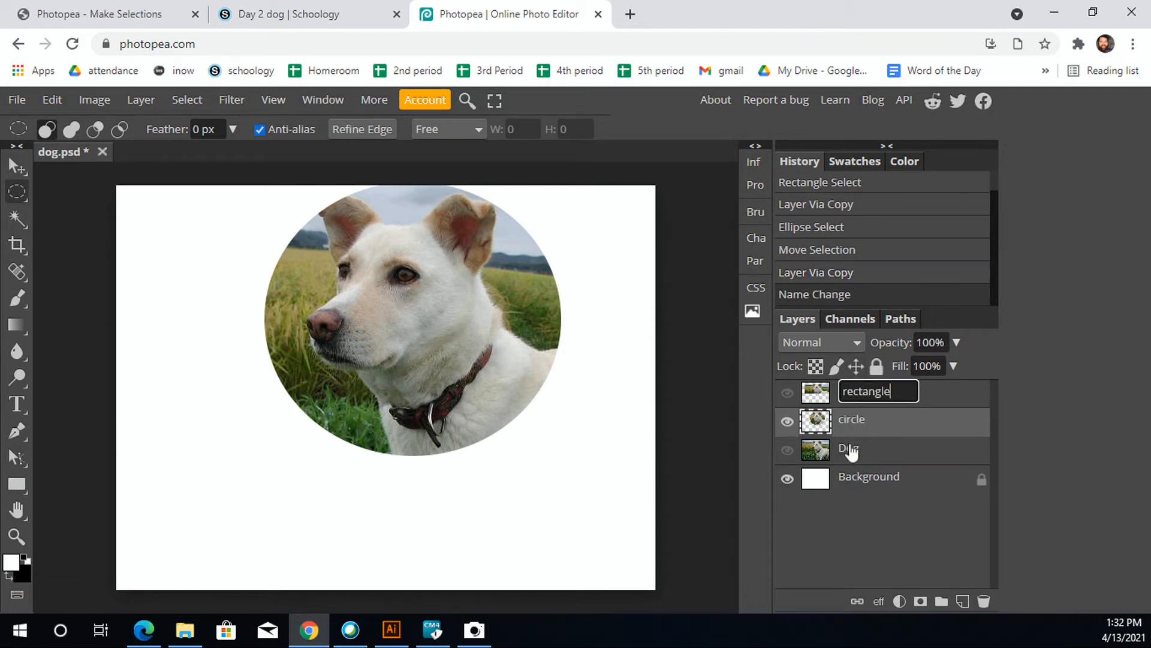
pyautogui.press('Return')
# Make Dog the active layer, hide the circle layer and show the Dog layer again
pyautogui.click(863, 459)
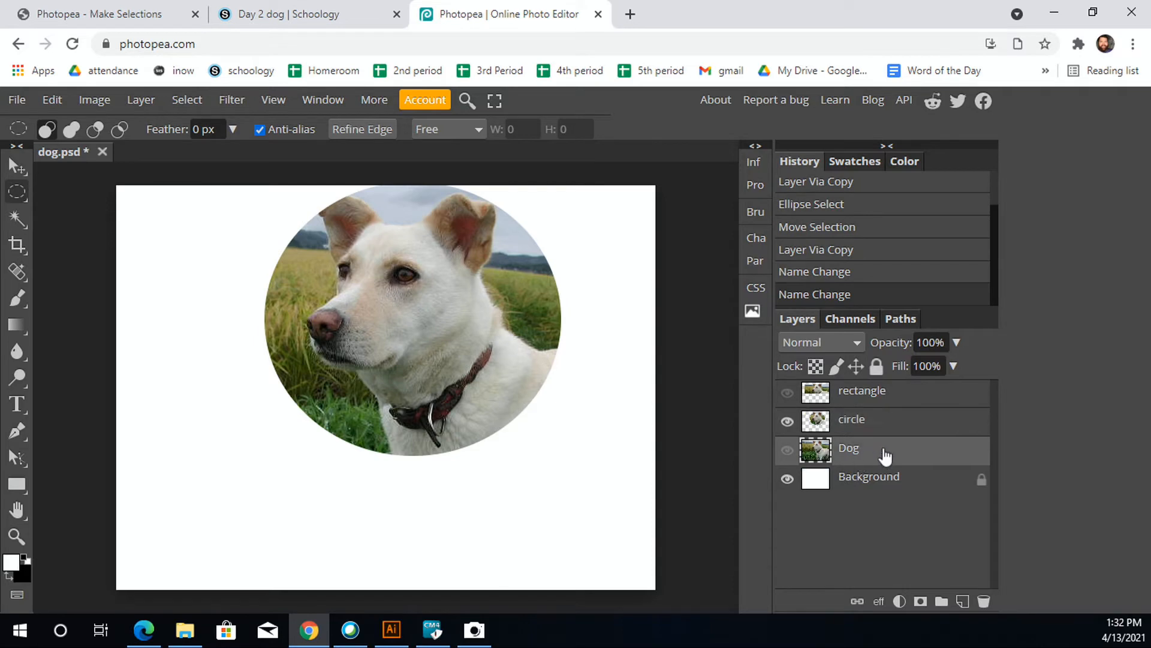
pyautogui.click(787, 421)
pyautogui.click(788, 450)
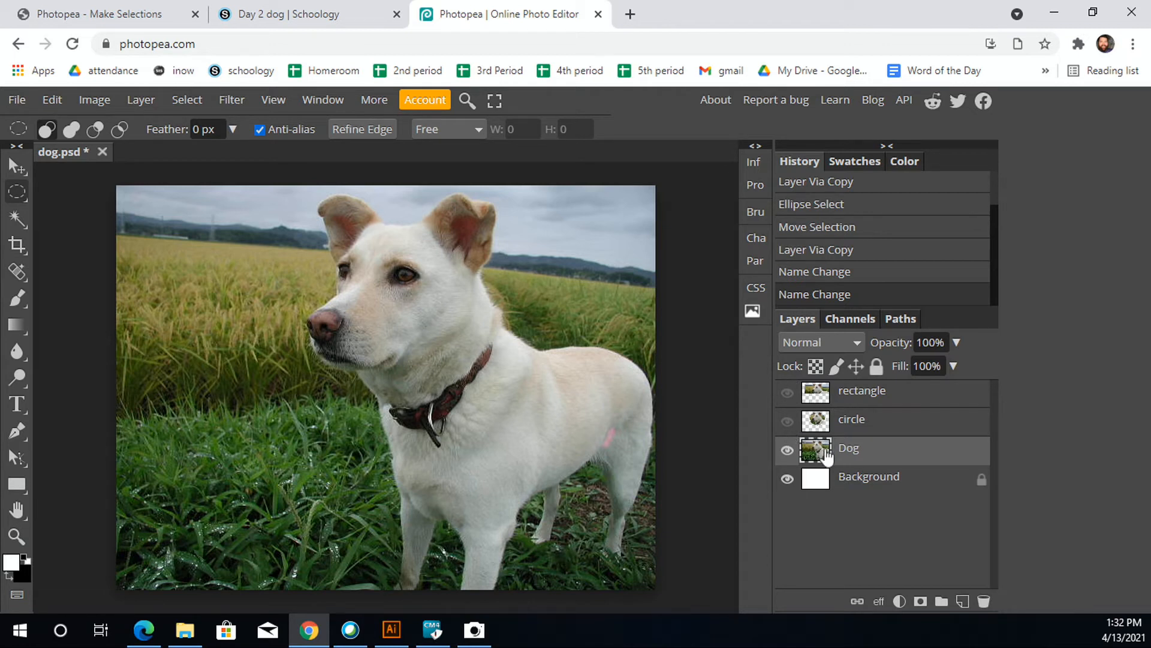
# Draw a rough freehand Lasso Select outline around the dog's head and the grass below it, and deselect it
pyautogui.rightClick(15, 193)
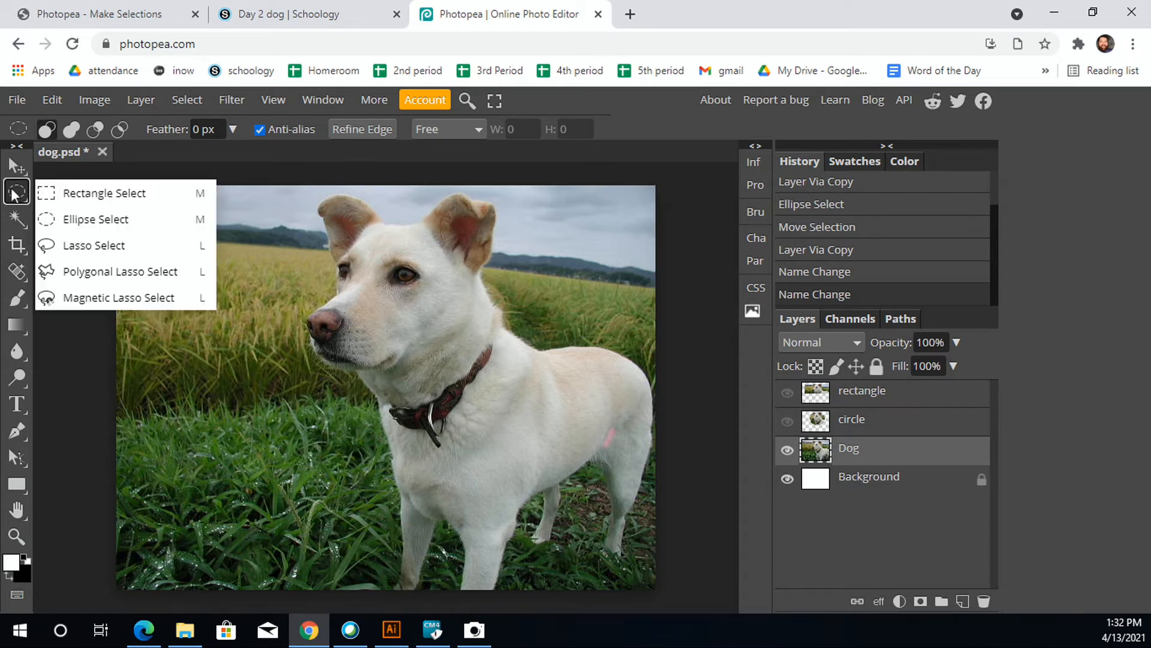
pyautogui.click(96, 244)
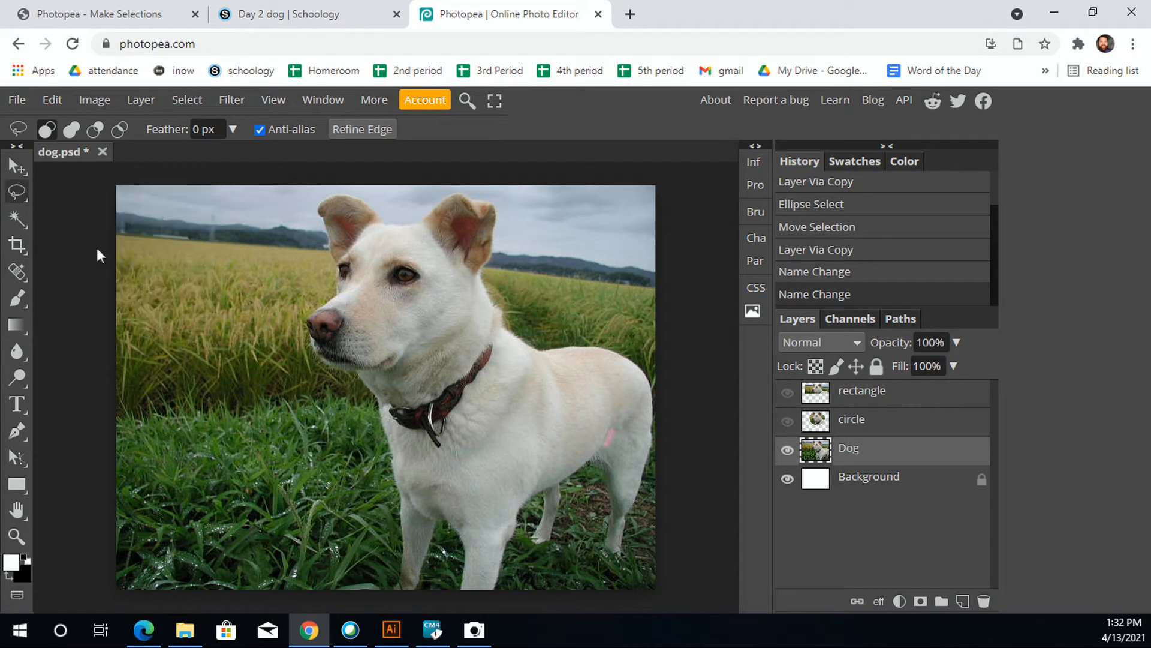
pyautogui.moveTo(382, 186)
pyautogui.mouseDown()
pyautogui.moveTo(338, 186)
pyautogui.moveTo(295, 221)
pyautogui.mouseUp()
pyautogui.moveTo(284, 363)
pyautogui.mouseDown()
pyautogui.moveTo(241, 485)
pyautogui.moveTo(322, 501)
pyautogui.moveTo(422, 484)
pyautogui.moveTo(421, 414)
pyautogui.moveTo(392, 362)
pyautogui.moveTo(472, 376)
pyautogui.moveTo(542, 314)
pyautogui.moveTo(569, 230)
pyautogui.moveTo(525, 210)
pyautogui.moveTo(466, 217)
pyautogui.moveTo(381, 185)
pyautogui.mouseUp()
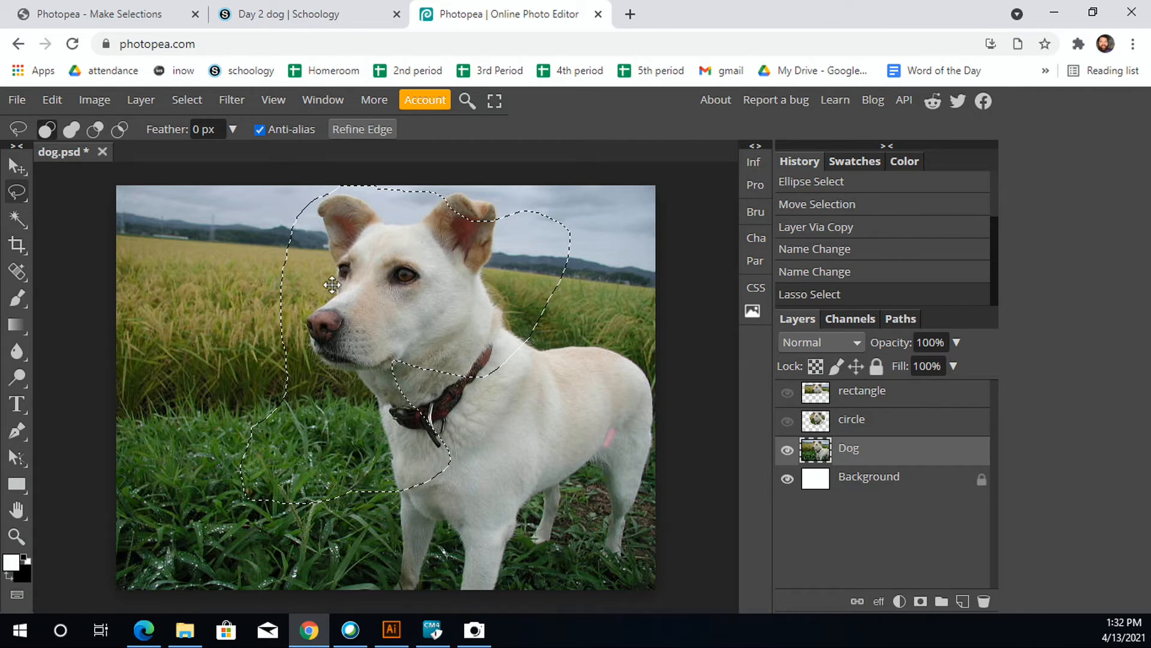
pyautogui.click(187, 100)
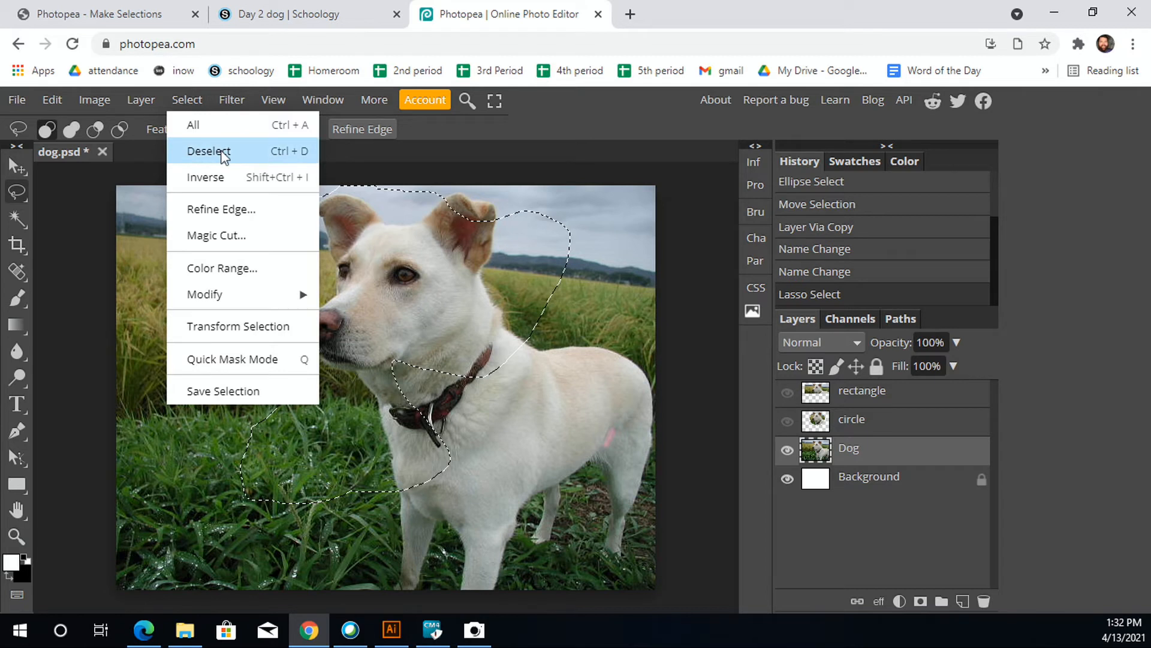
pyautogui.click(296, 157)
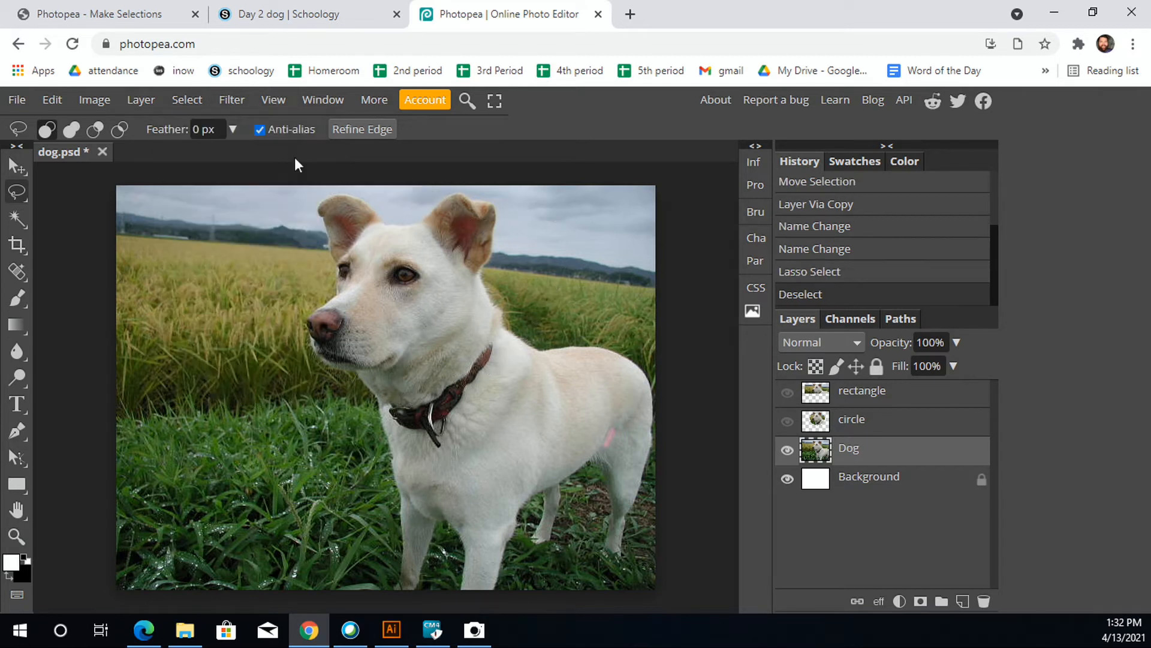
# Select the dog's head and collar with a freehand lasso and copy the selection to a new layer named Lasso
pyautogui.moveTo(424, 198)
pyautogui.mouseDown()
pyautogui.moveTo(294, 198)
pyautogui.moveTo(281, 234)
pyautogui.moveTo(277, 345)
pyautogui.moveTo(311, 393)
pyautogui.moveTo(350, 405)
pyautogui.moveTo(373, 435)
pyautogui.moveTo(421, 438)
pyautogui.moveTo(510, 401)
pyautogui.moveTo(558, 340)
pyautogui.moveTo(556, 282)
pyautogui.moveTo(524, 206)
pyautogui.moveTo(467, 182)
pyautogui.moveTo(417, 198)
pyautogui.mouseUp()
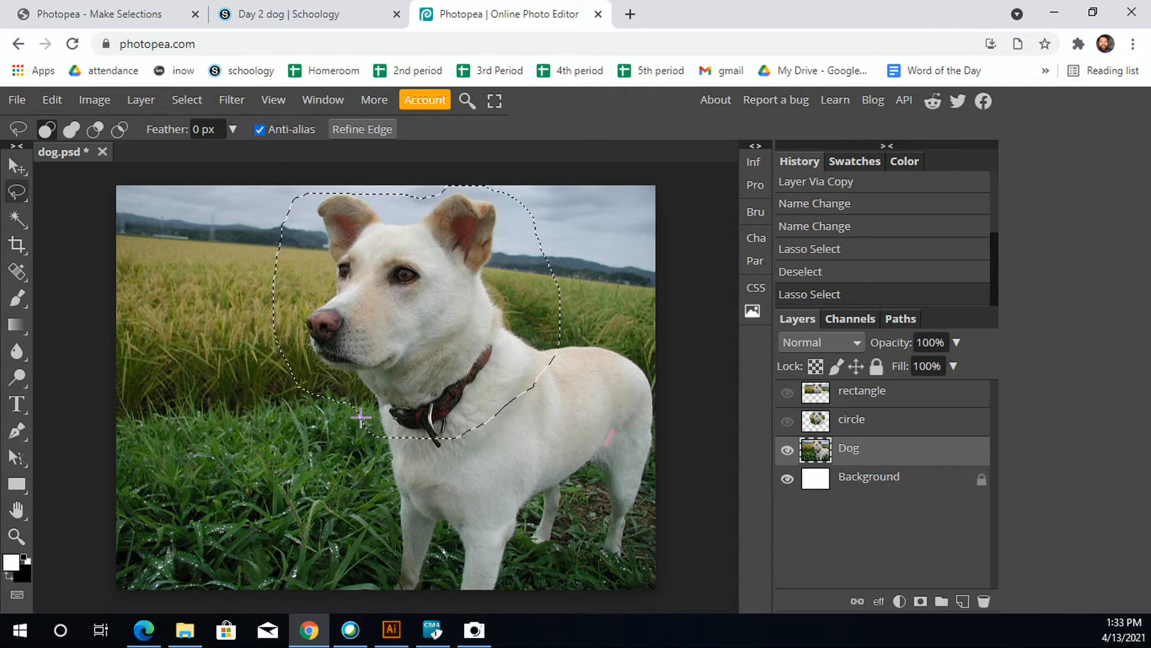
pyautogui.hotkey('ctrl', 'j')
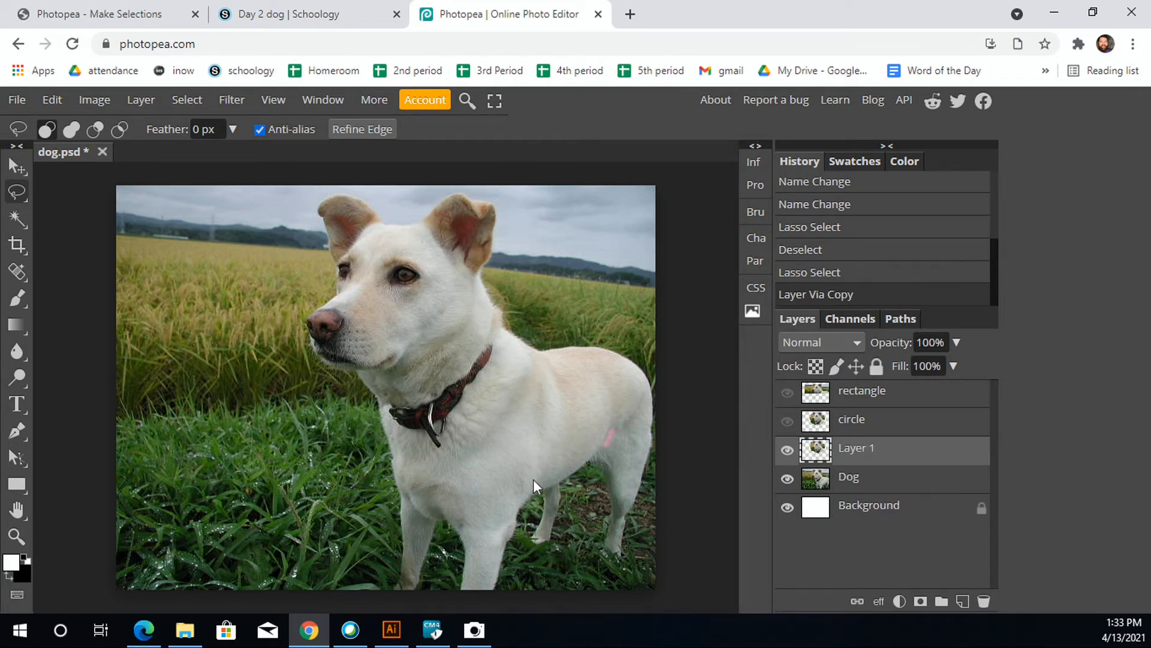
pyautogui.doubleClick(862, 459)
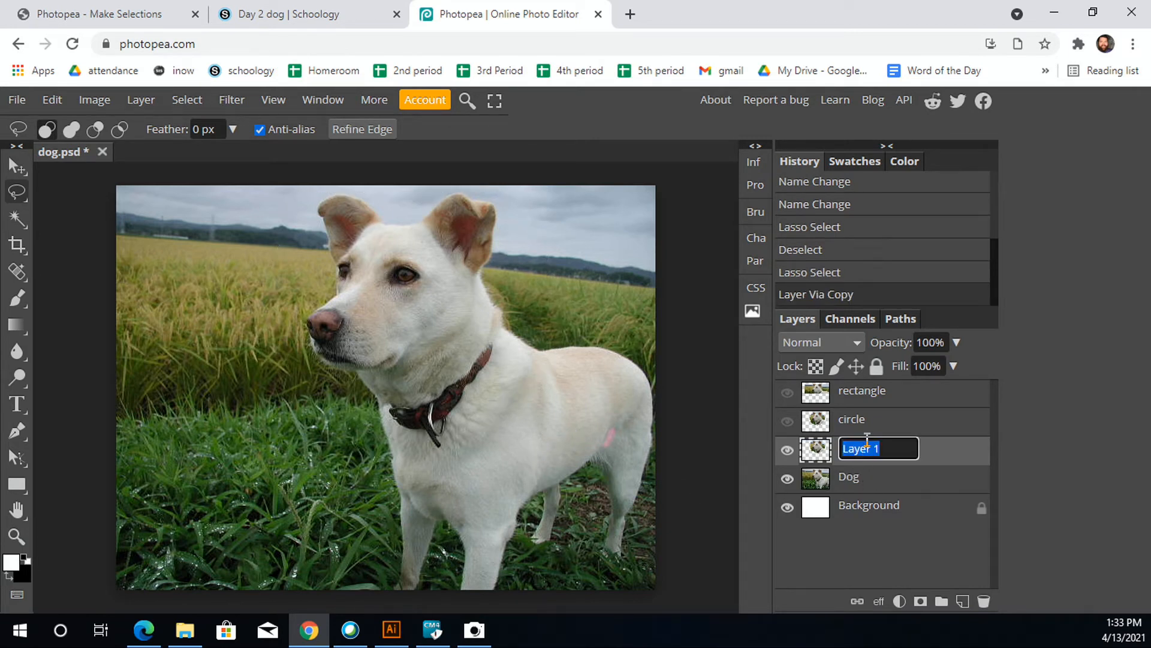
pyautogui.press('BackSpace')
pyautogui.write('Lasso')
pyautogui.press('Return')
# Briefly hide the Dog layer to check the Lasso copy, and make Dog the active layer
pyautogui.click(787, 479)
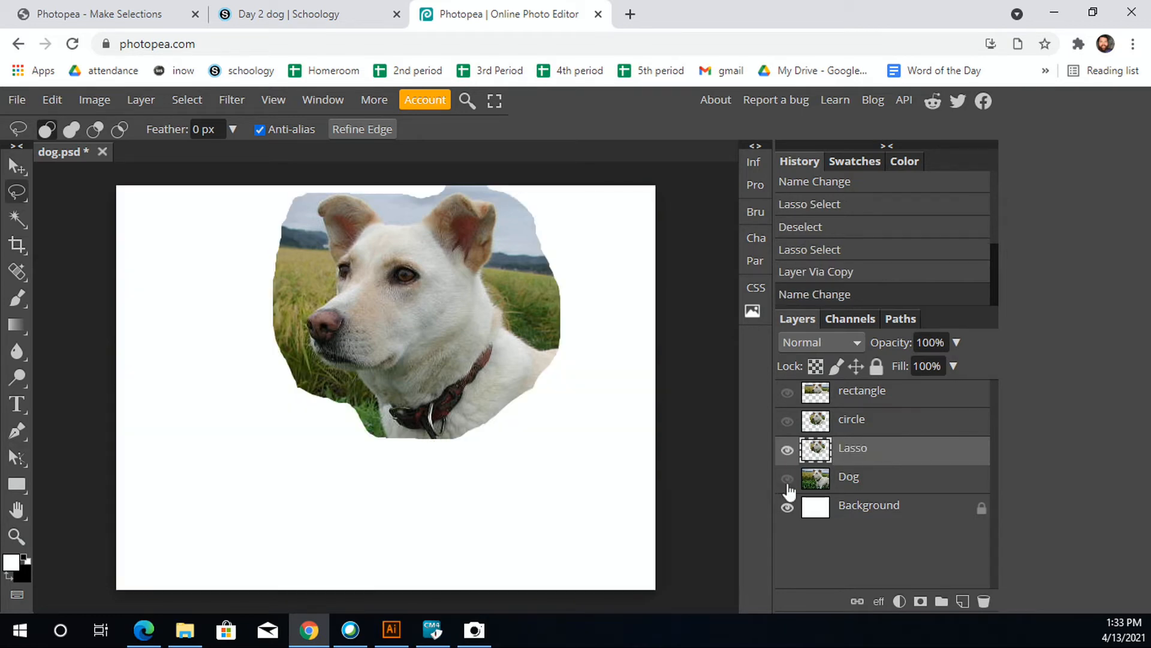
pyautogui.click(787, 478)
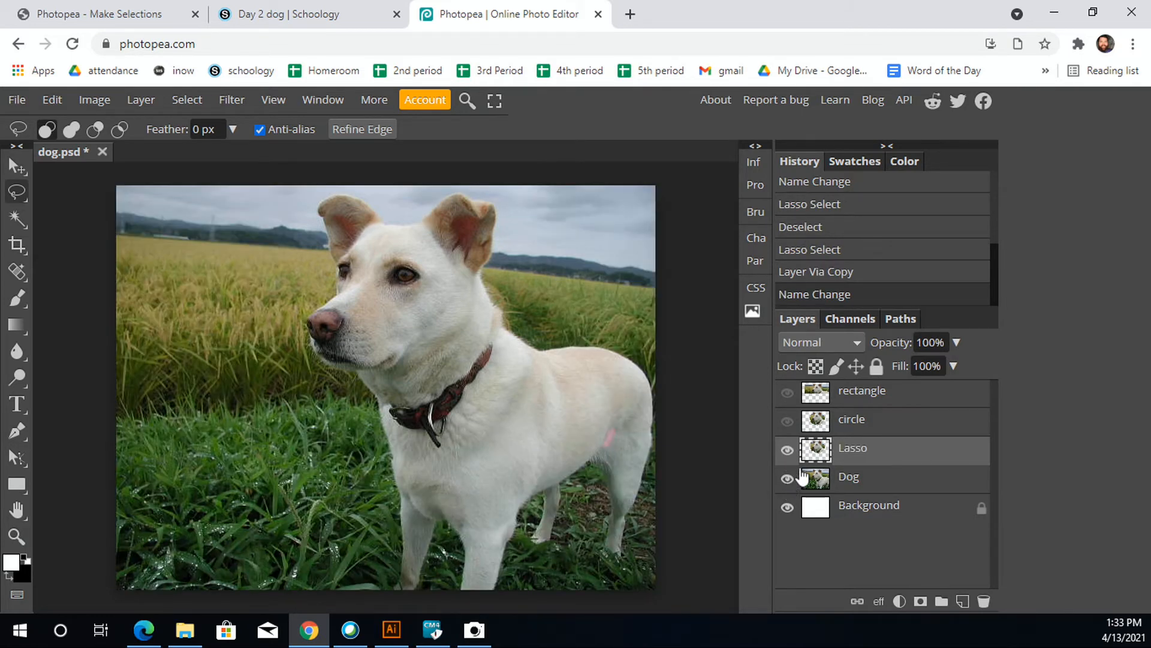
pyautogui.click(877, 491)
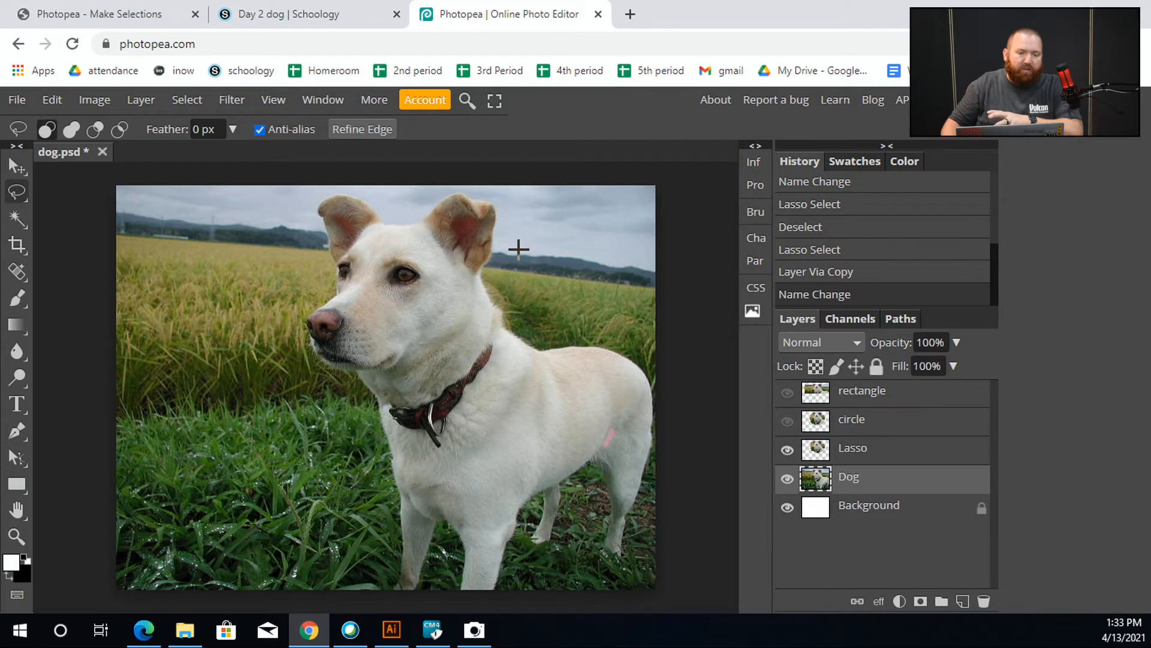
# Draw an open freehand lasso through the field, grass and dog's body so it closes with a straight edge, and deselect it
pyautogui.moveTo(245, 254)
pyautogui.mouseDown()
pyautogui.moveTo(214, 256)
pyautogui.moveTo(124, 368)
pyautogui.moveTo(221, 478)
pyautogui.moveTo(299, 488)
pyautogui.moveTo(432, 430)
pyautogui.moveTo(547, 421)
pyautogui.moveTo(599, 391)
pyautogui.moveTo(596, 378)
pyautogui.mouseUp()
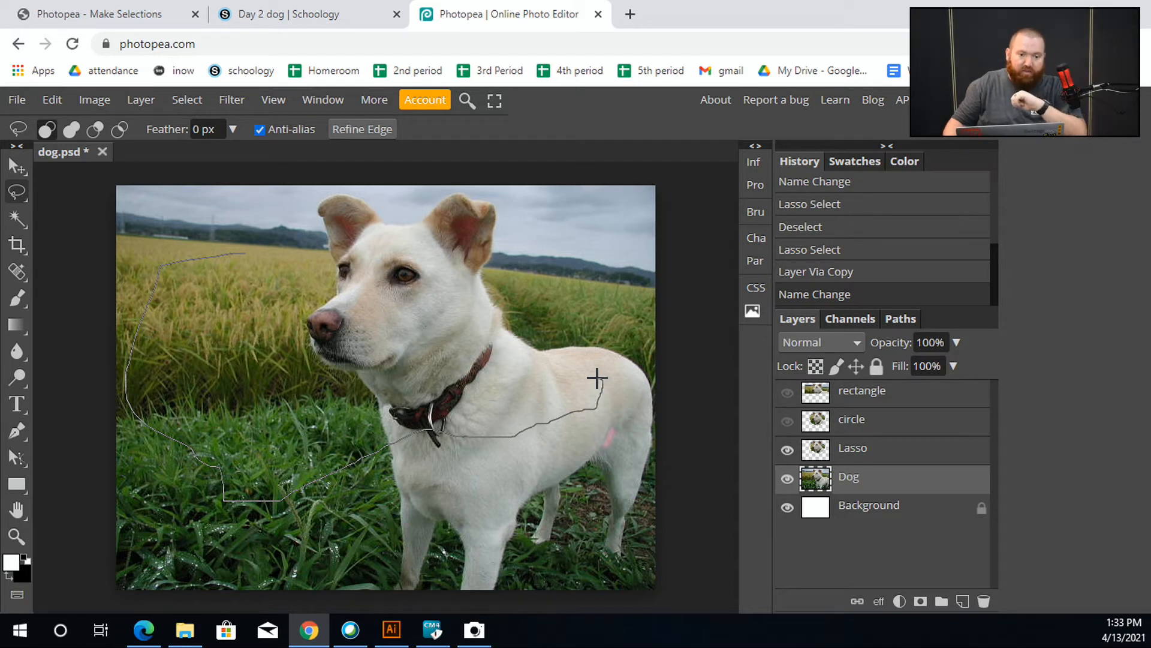
pyautogui.moveTo(597, 378); pyautogui.dragTo(598, 379)
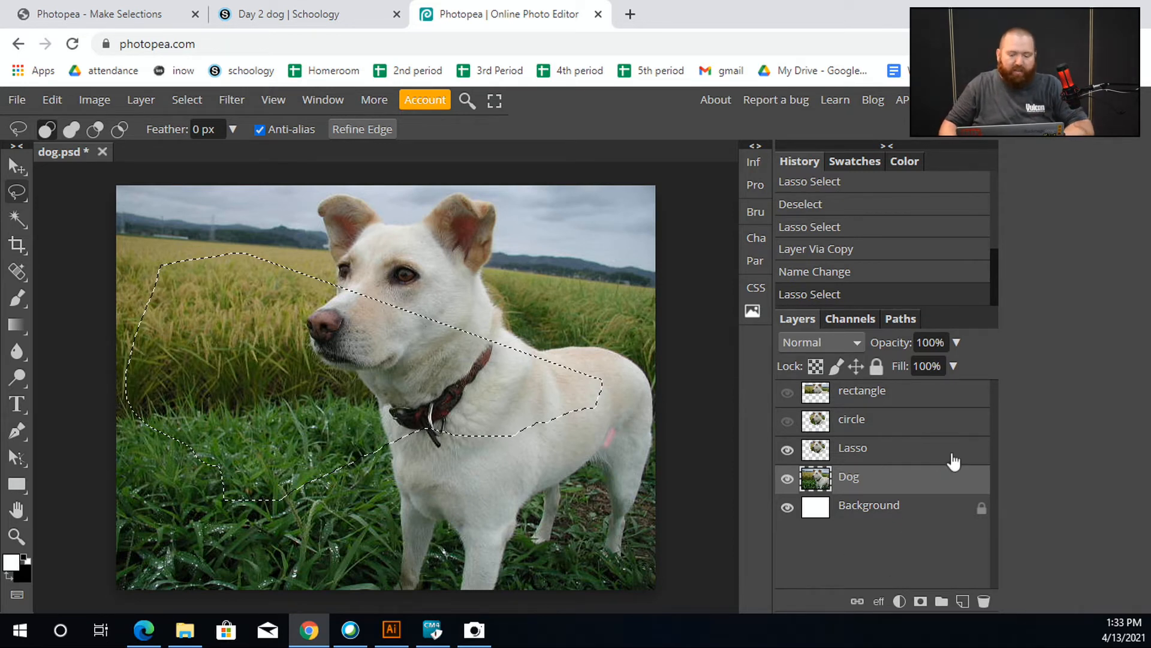
pyautogui.hotkey('ctrl', 'd')
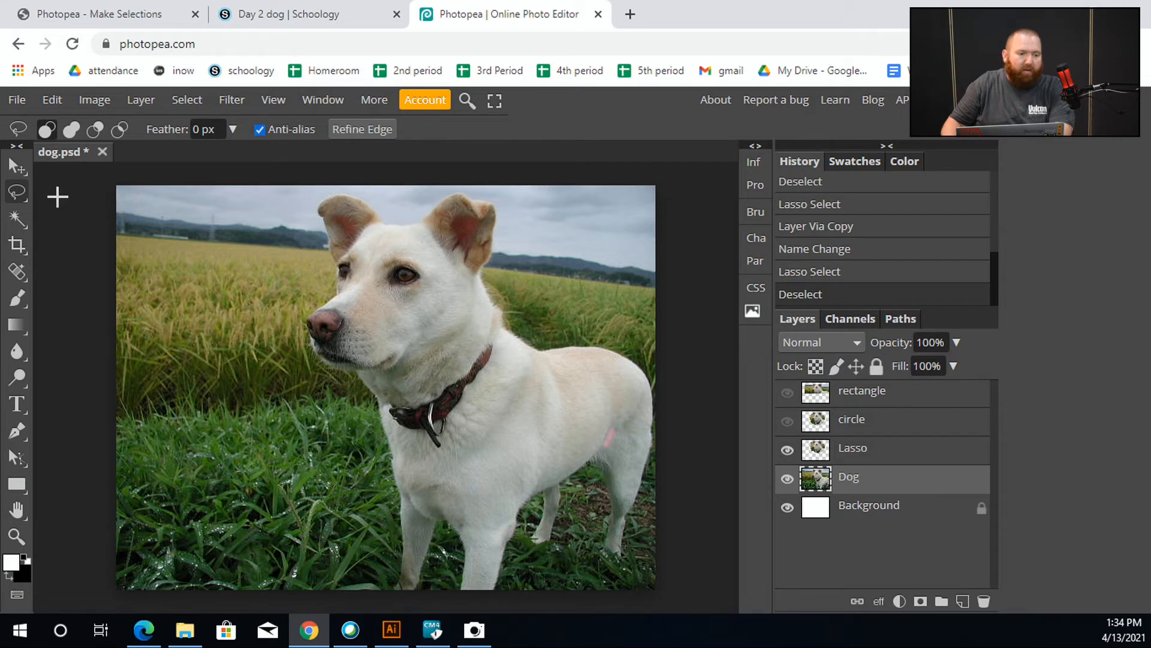
# Trace a loose polygonal lasso around the whole dog, starting in the sky and passing the muzzle, paws, hindquarters, back and ears
pyautogui.click(20, 200)
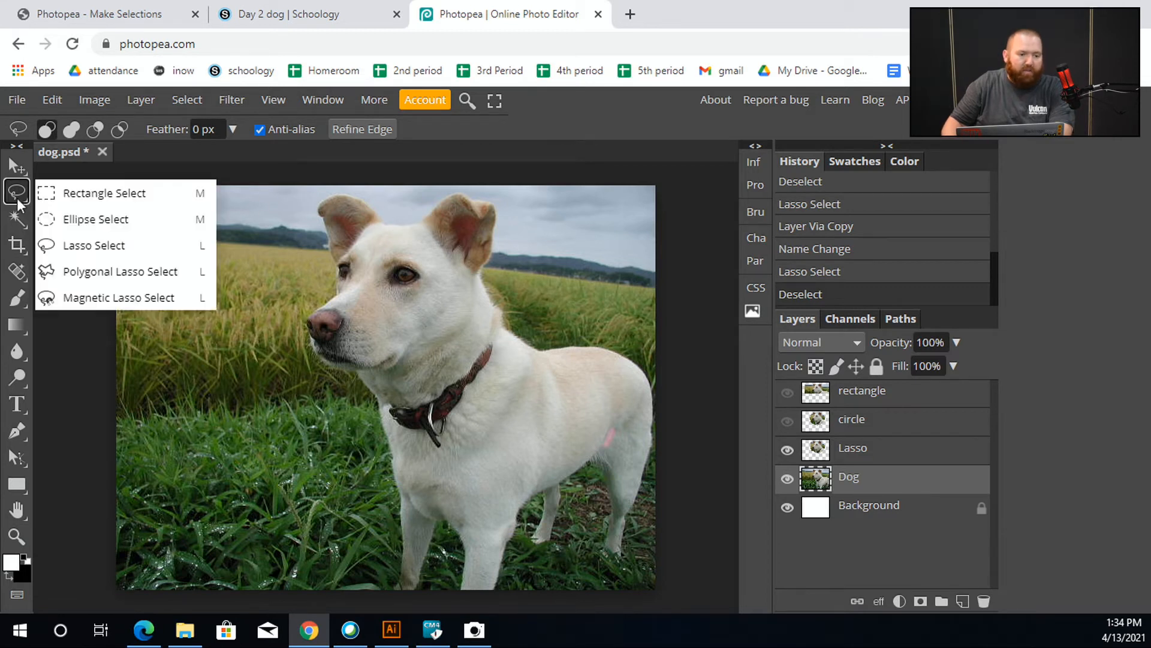
pyautogui.click(137, 280)
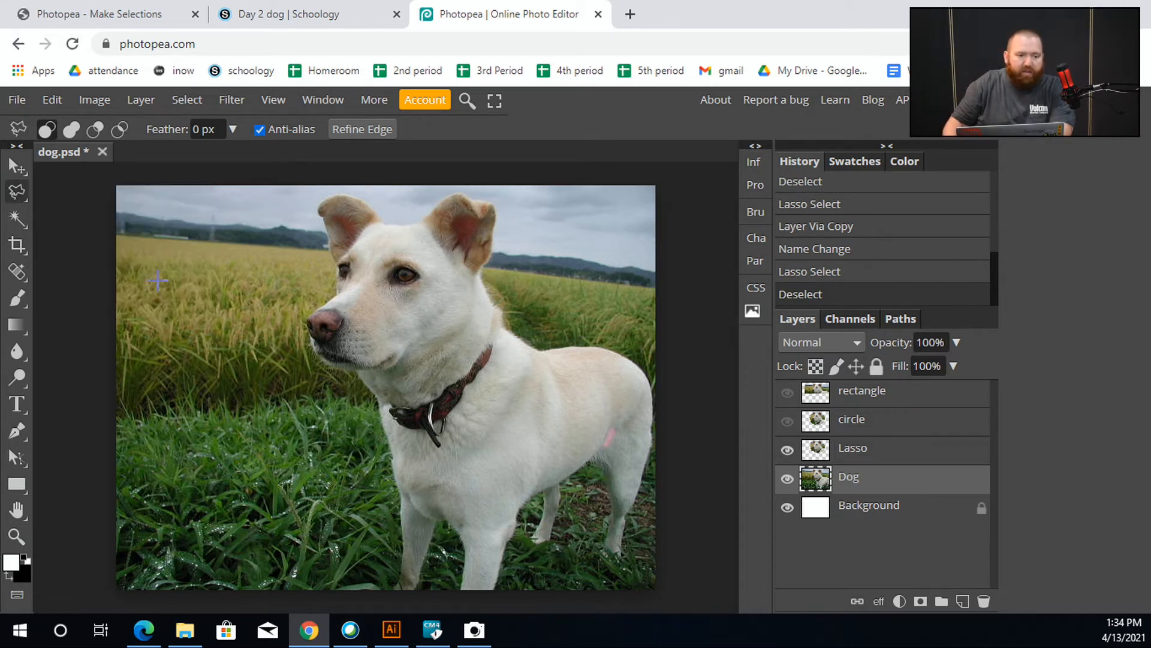
pyautogui.click(240, 215)
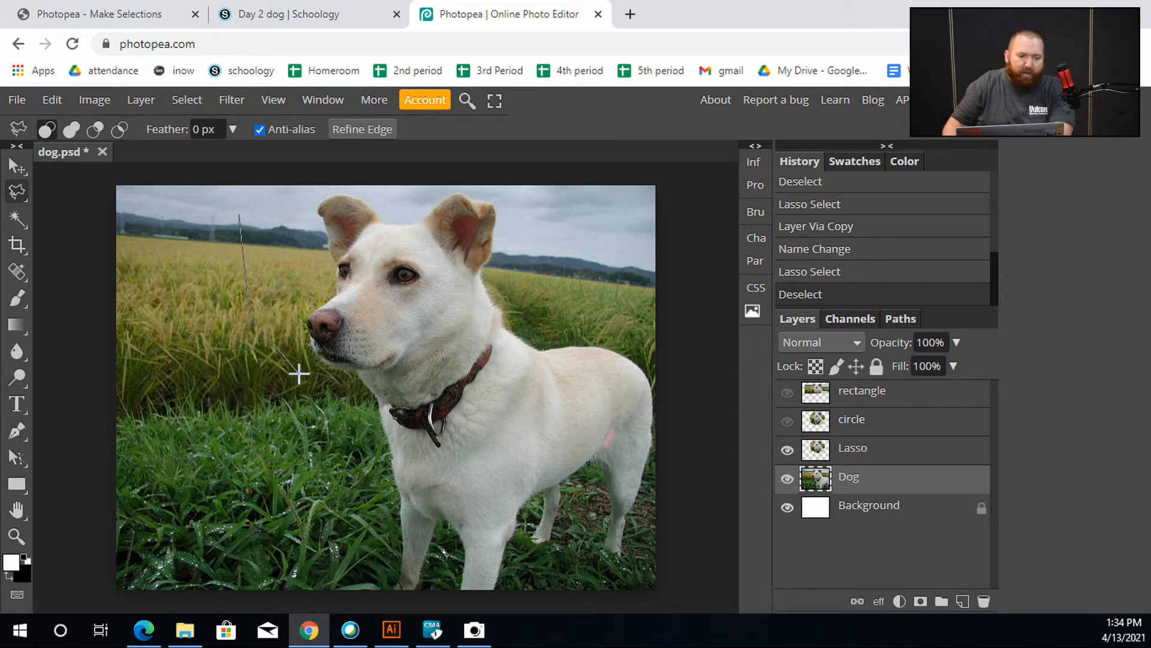
pyautogui.click(359, 398)
pyautogui.click(339, 442)
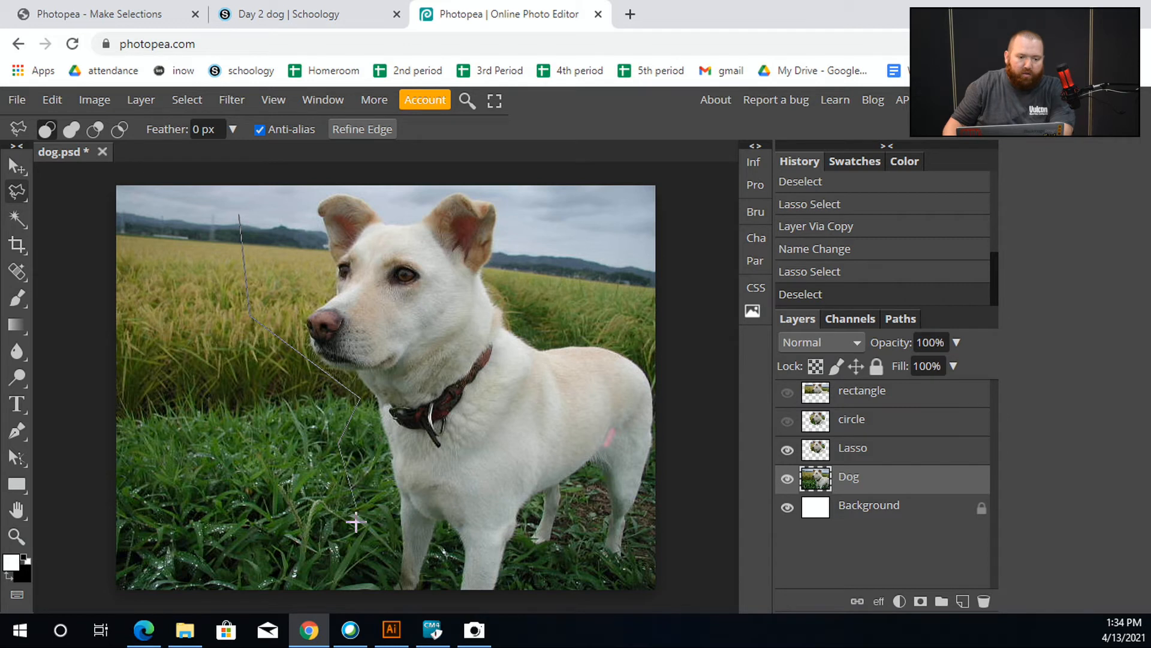
pyautogui.click(378, 532)
pyautogui.click(372, 594)
pyautogui.click(533, 590)
pyautogui.click(587, 552)
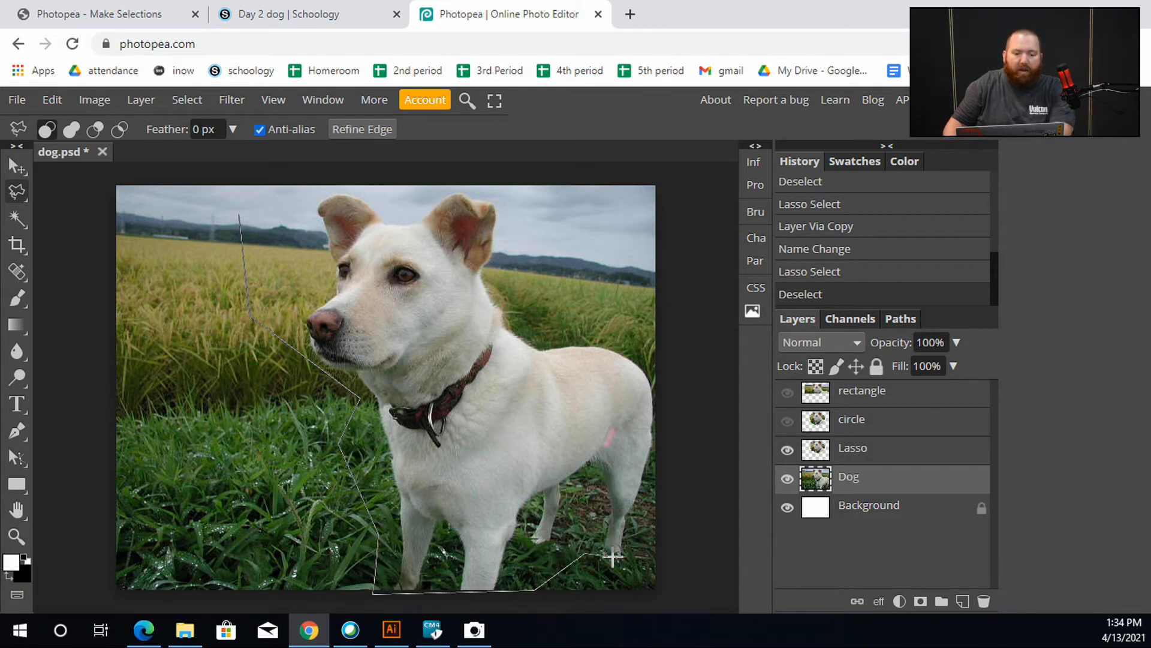
pyautogui.click(643, 561)
pyautogui.click(655, 469)
pyautogui.click(654, 334)
pyautogui.click(547, 321)
pyautogui.click(496, 287)
pyautogui.click(517, 223)
pyautogui.click(493, 195)
pyautogui.click(435, 186)
pyautogui.click(399, 206)
pyautogui.click(365, 189)
pyautogui.click(322, 189)
pyautogui.click(275, 205)
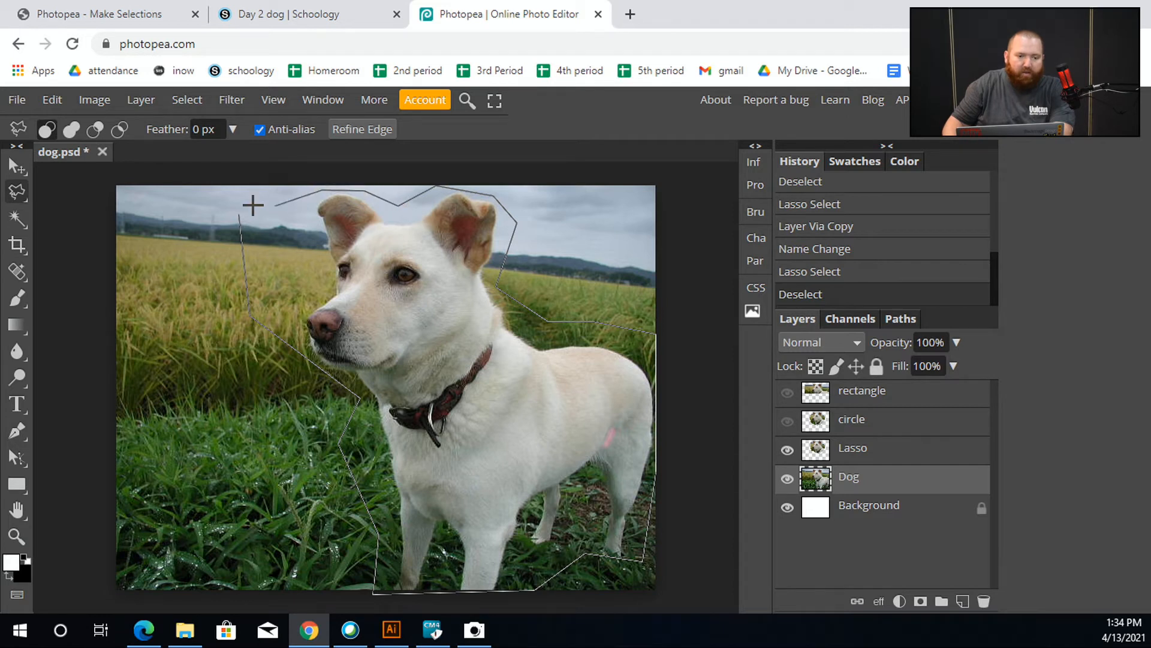
pyautogui.click(240, 211)
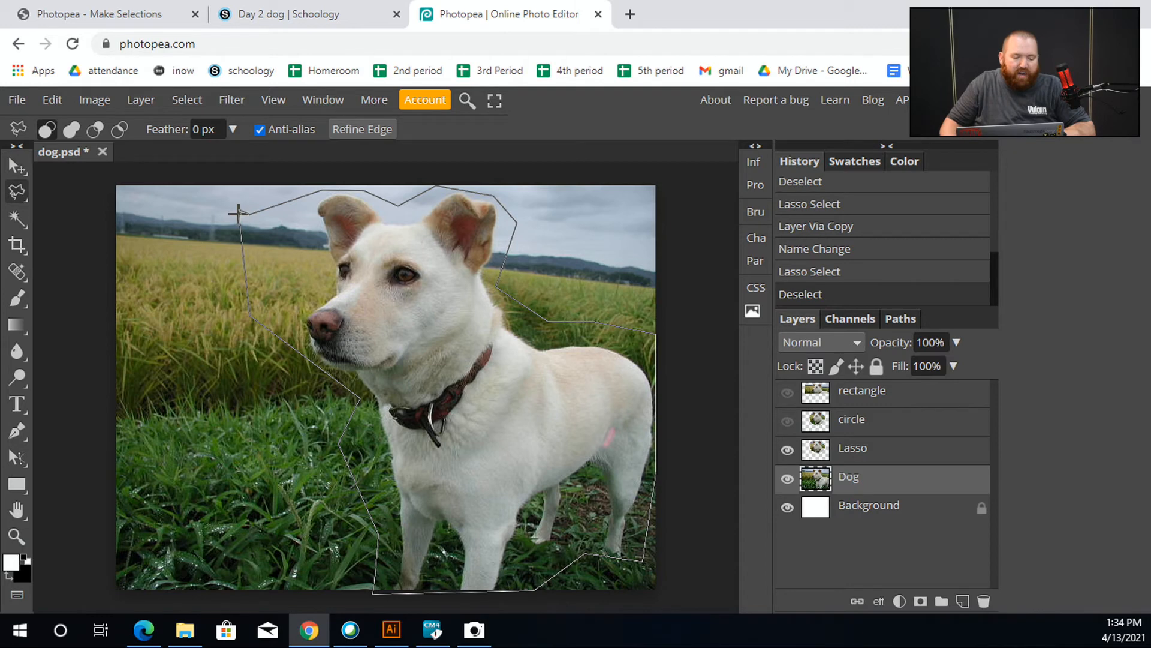
# Close the polygonal lasso outline at its starting point in the sky to turn it into a selection
pyautogui.scroll(4, 240, 216)
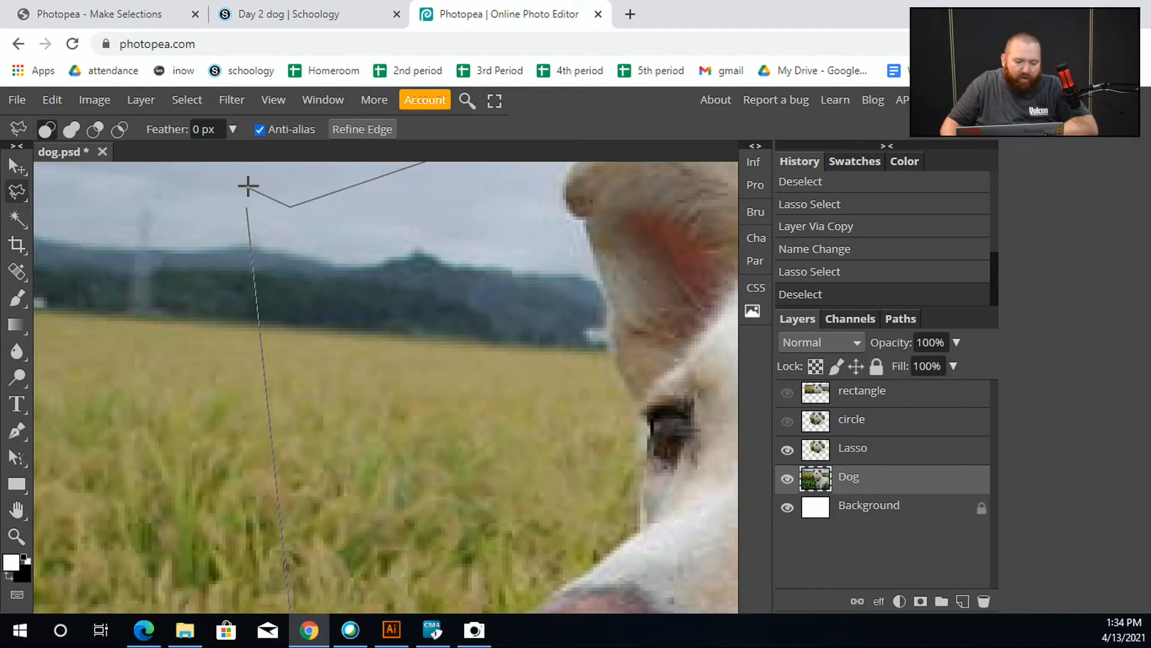
pyautogui.click(248, 188)
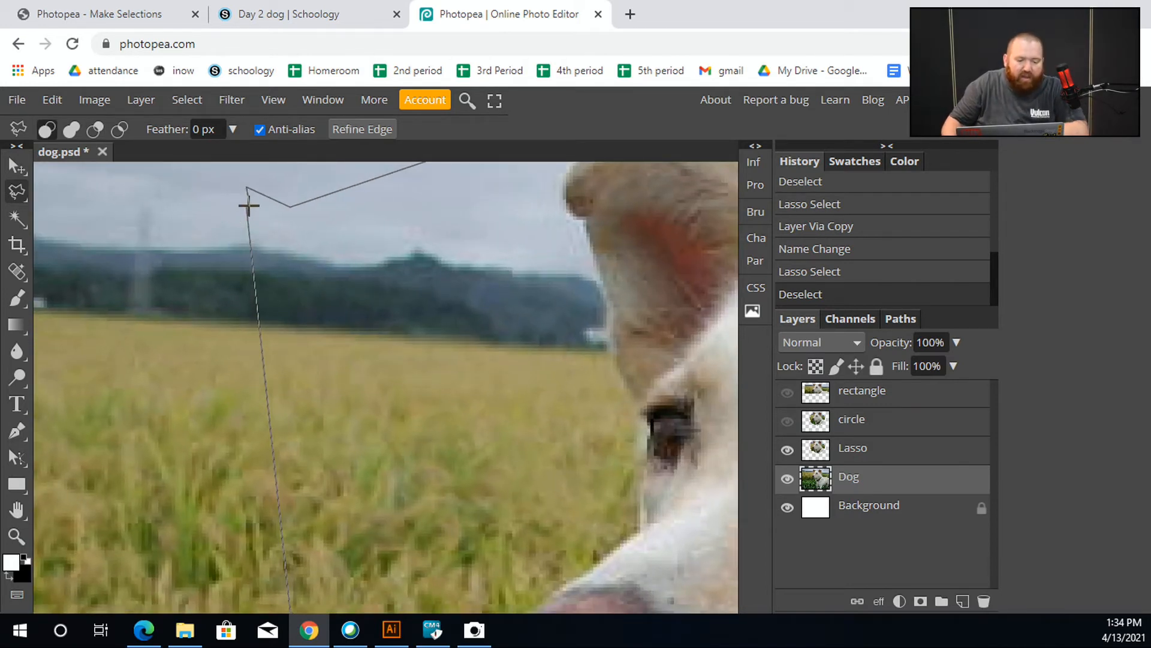
pyautogui.doubleClick(247, 205)
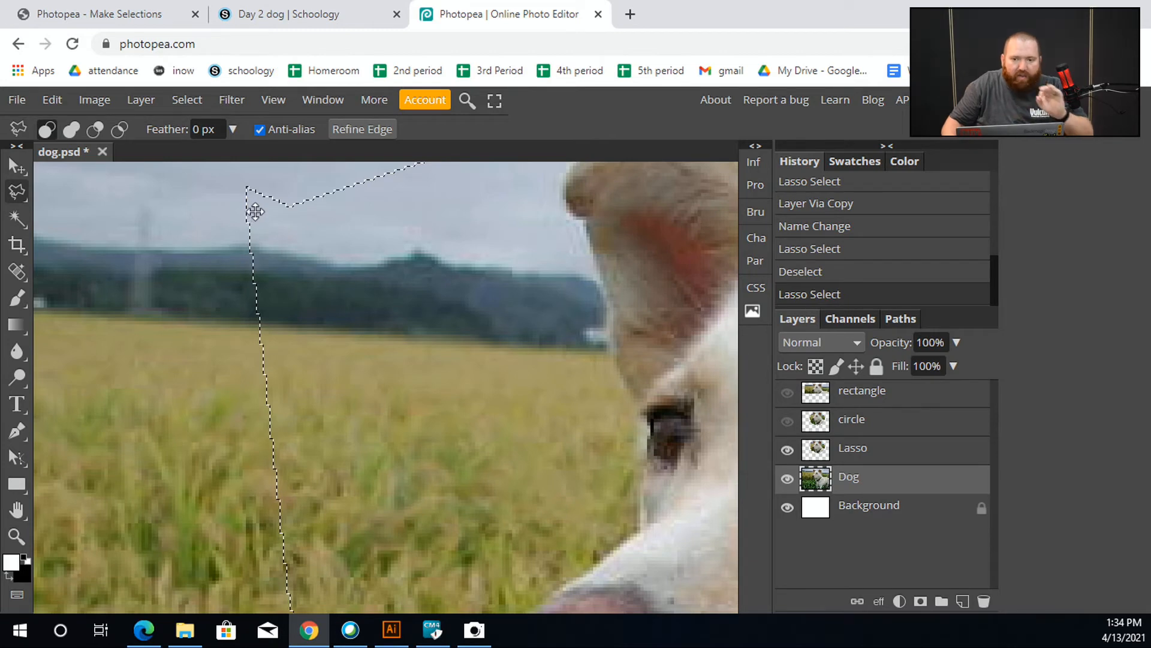
# Copy the polygonal selection of the dog to a new layer named polygon
pyautogui.scroll(-5, 340, 236)
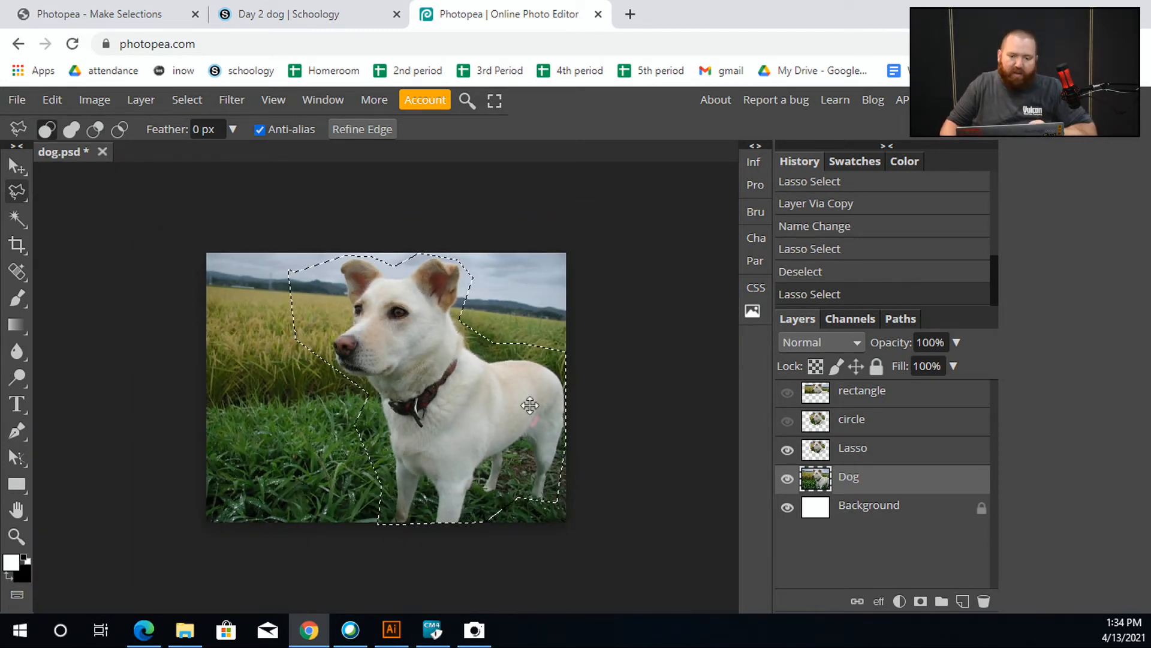
pyautogui.hotkey('ctrl', 'j')
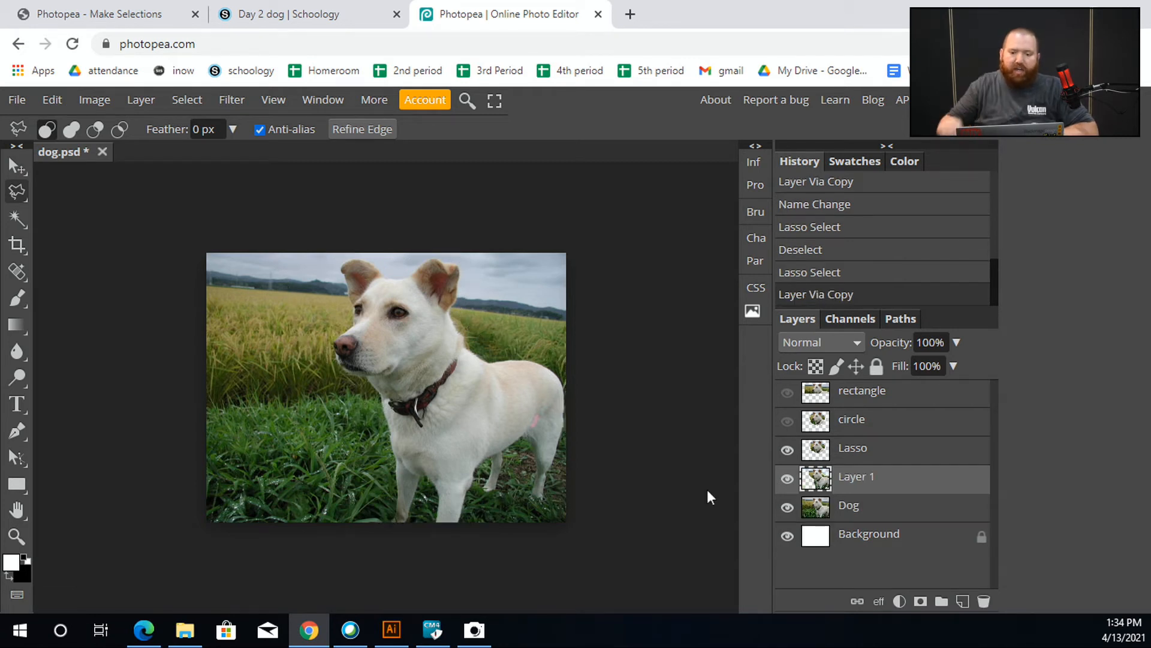
pyautogui.doubleClick(857, 476)
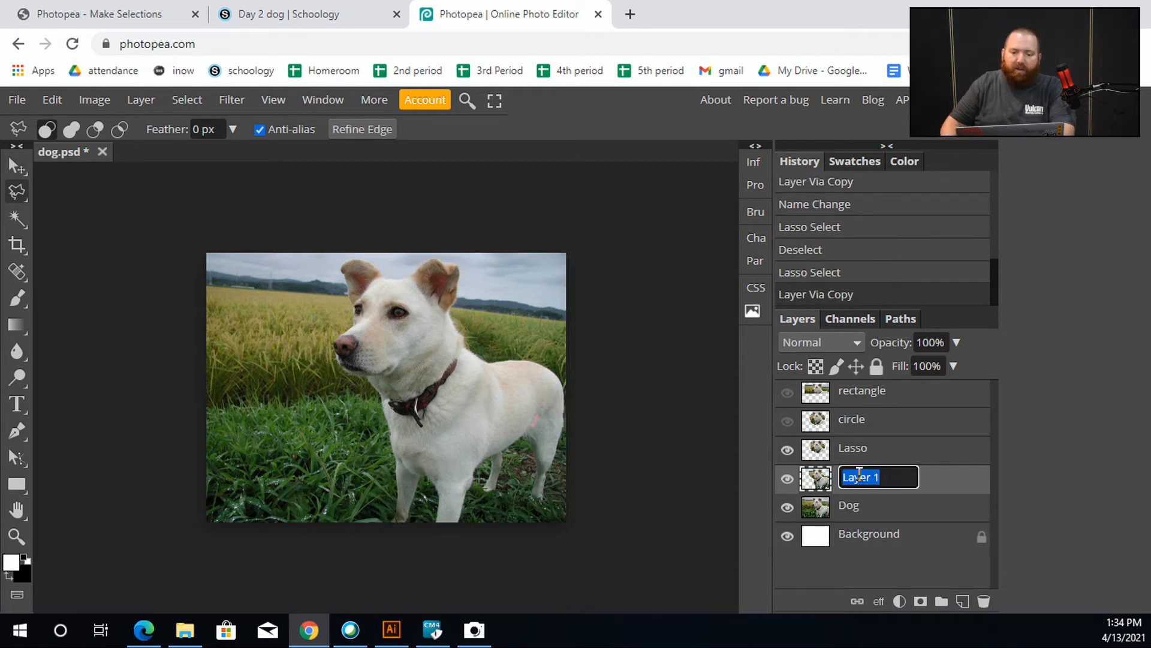
pyautogui.write('polygon')
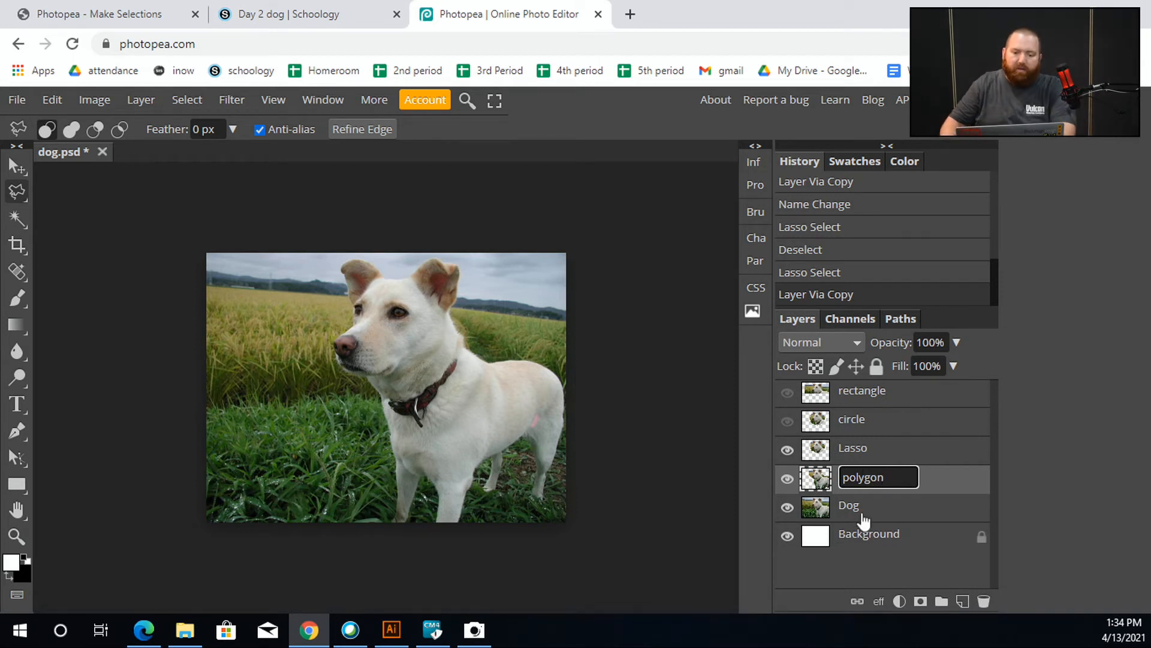
pyautogui.press('Return')
# On the Dog layer, start a Magnetic Lasso outline at the base of the dog's front leg and trace up the chest to the nose
pyautogui.click(863, 514)
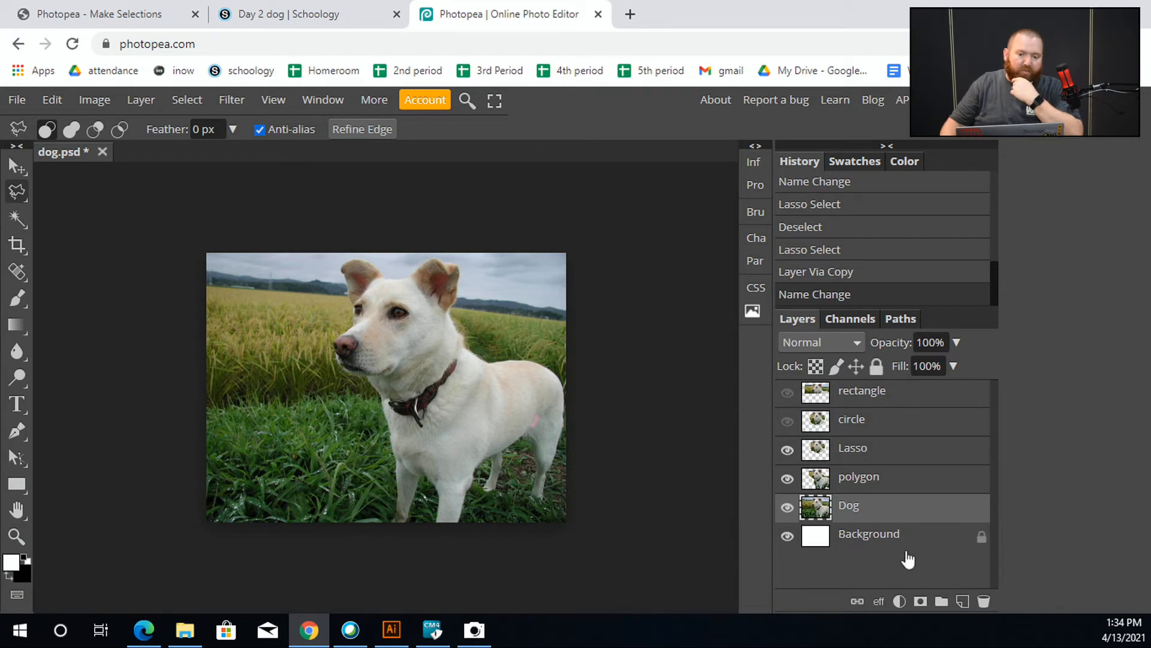
pyautogui.rightClick(13, 198)
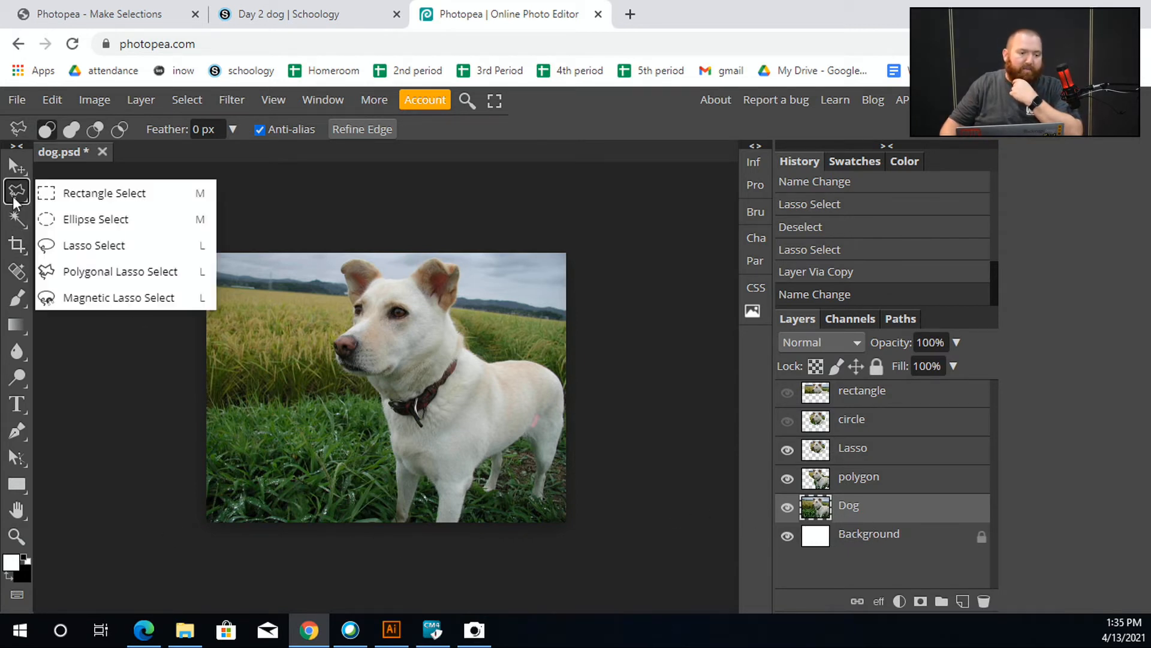
pyautogui.click(125, 296)
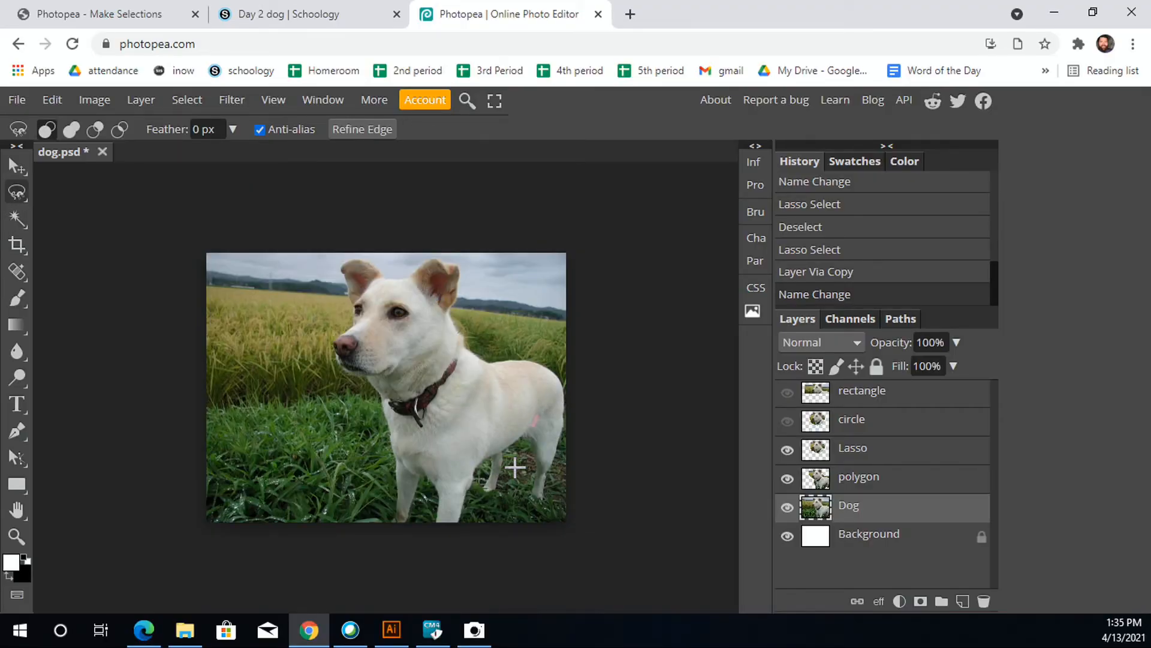
pyautogui.scroll(5, 517, 466)
pyautogui.scroll(-4, 414, 528)
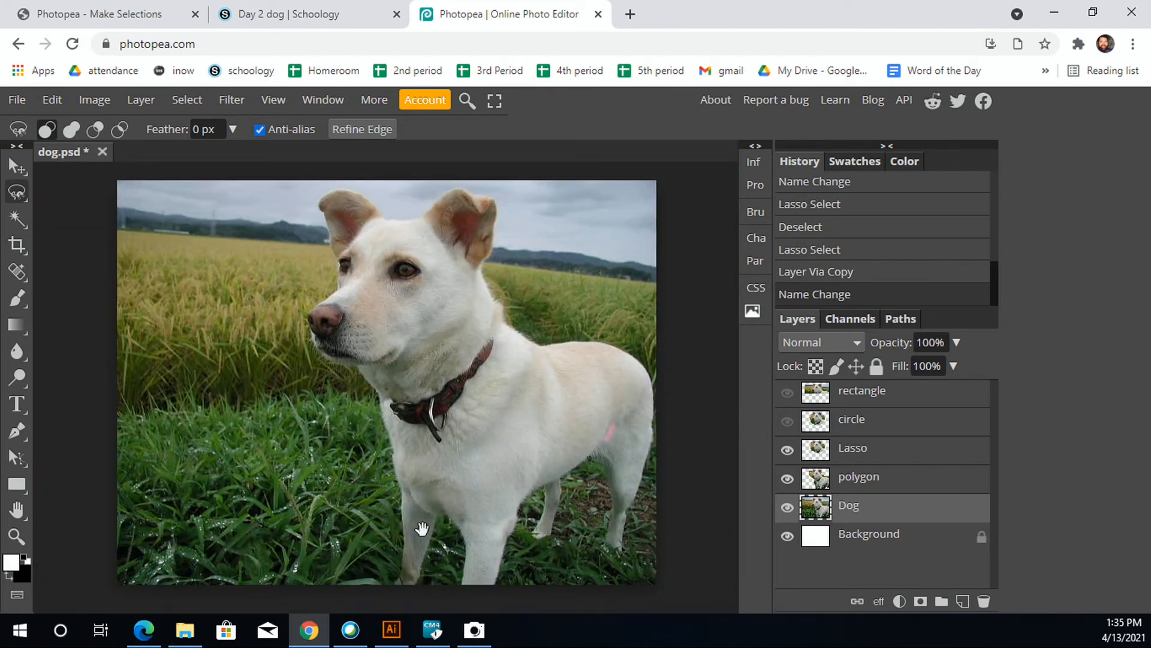
pyautogui.moveTo(422, 533); pyautogui.dragTo(406, 448)
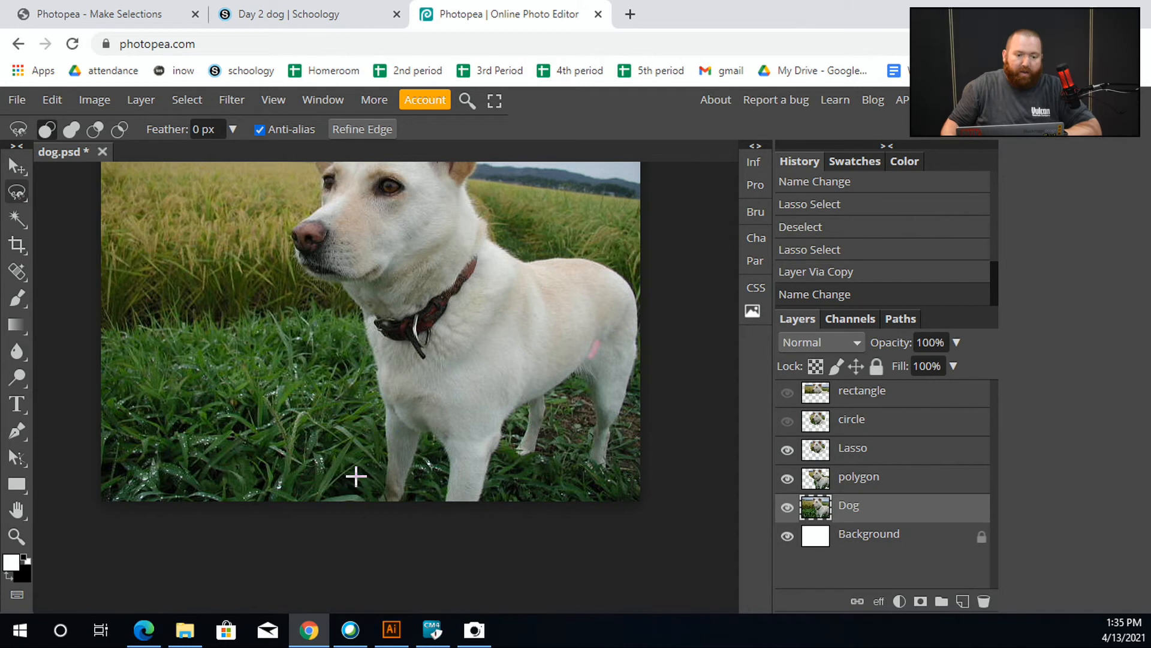
pyautogui.moveTo(376, 479)
pyautogui.mouseDown()
pyautogui.moveTo(384, 434)
pyautogui.moveTo(367, 336)
pyautogui.mouseUp()
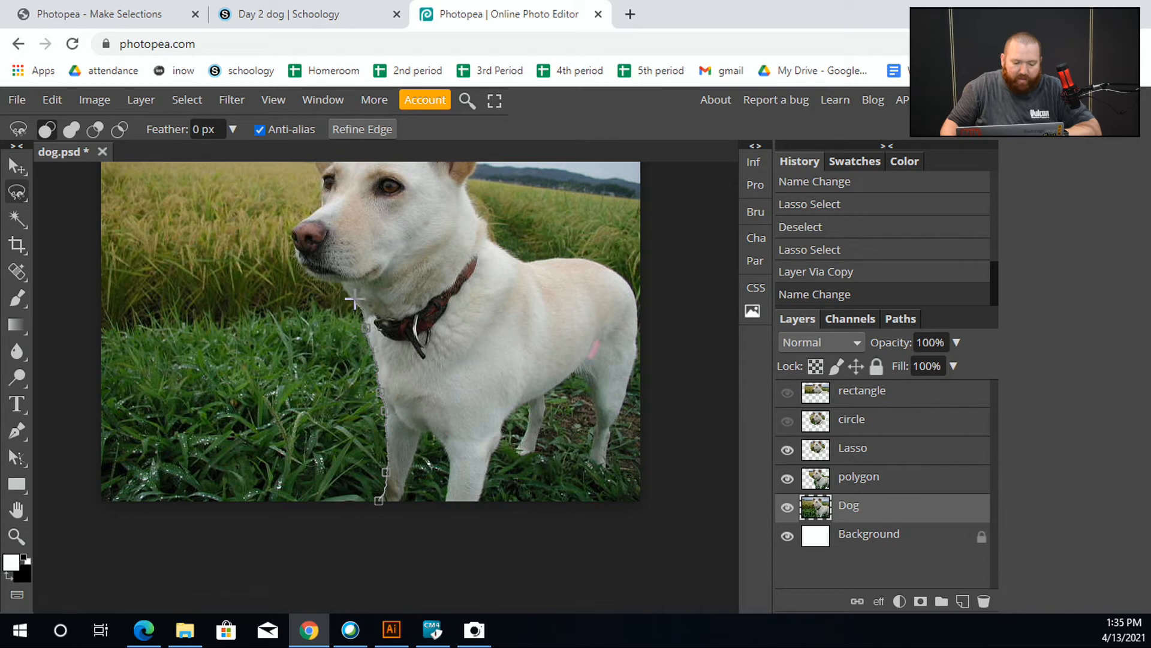
pyautogui.moveTo(348, 291)
pyautogui.mouseDown()
pyautogui.moveTo(302, 276)
pyautogui.moveTo(292, 241)
pyautogui.mouseUp()
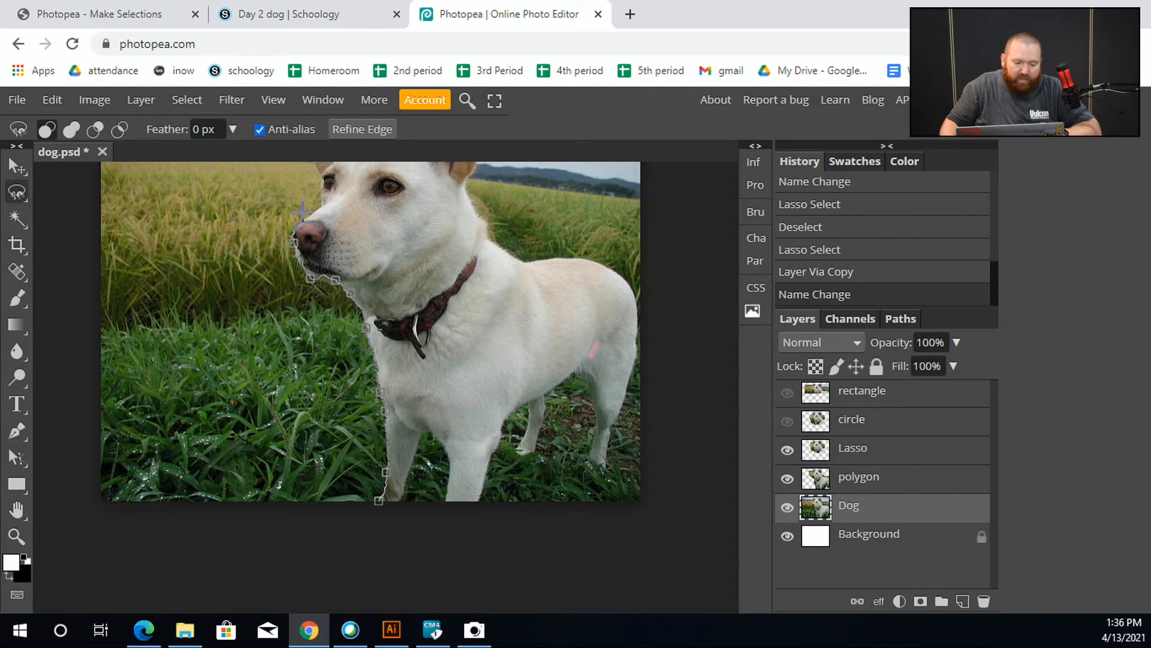
# Continue the magnetic outline around the dog's face, ears, back and legs, and close it at the starting point
pyautogui.scroll(2, 324, 200)
pyautogui.moveTo(319, 197); pyautogui.dragTo(308, 268)
pyautogui.click(321, 332)
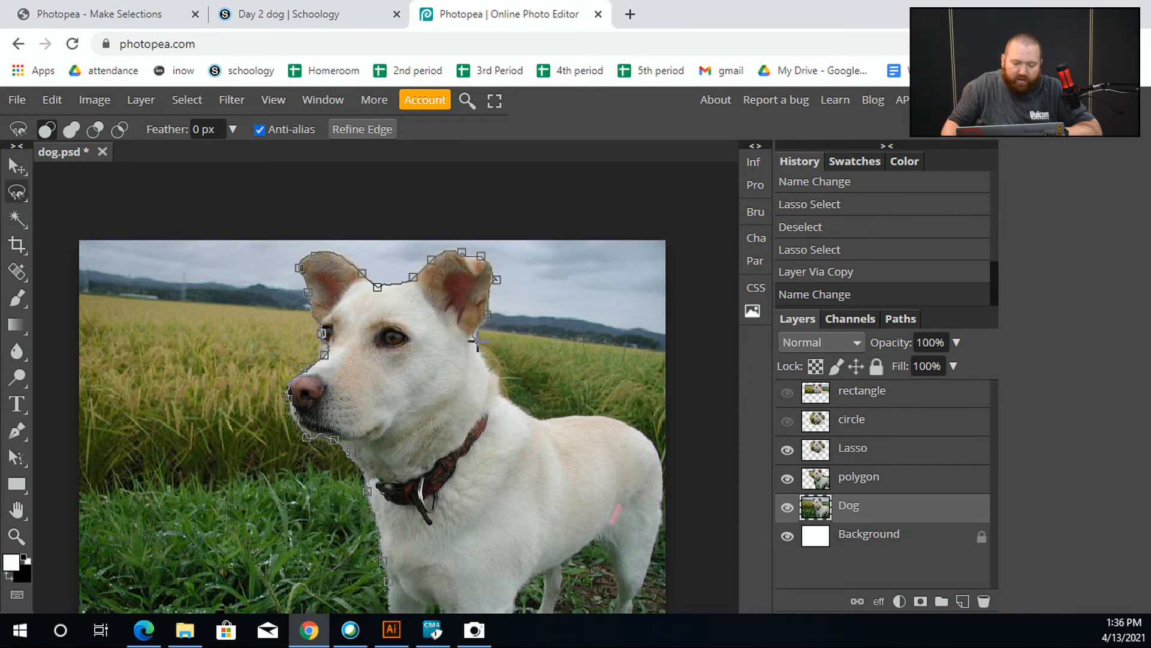
pyautogui.press('space')
pyautogui.moveTo(484, 358); pyautogui.dragTo(380, 243)
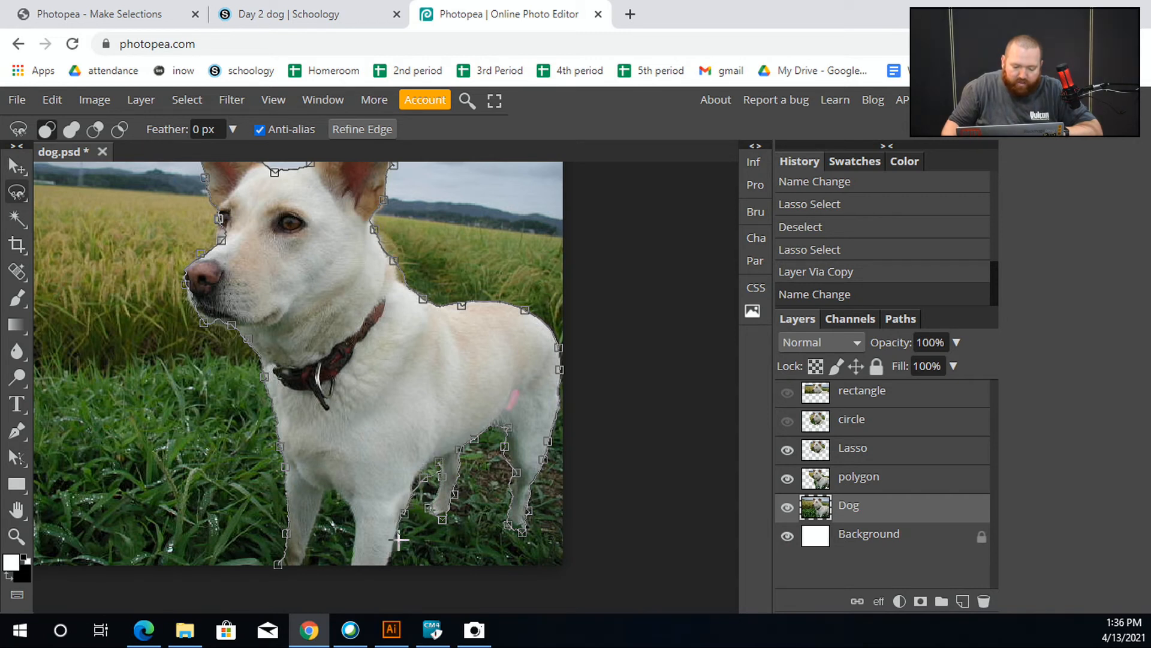
pyautogui.click(355, 568)
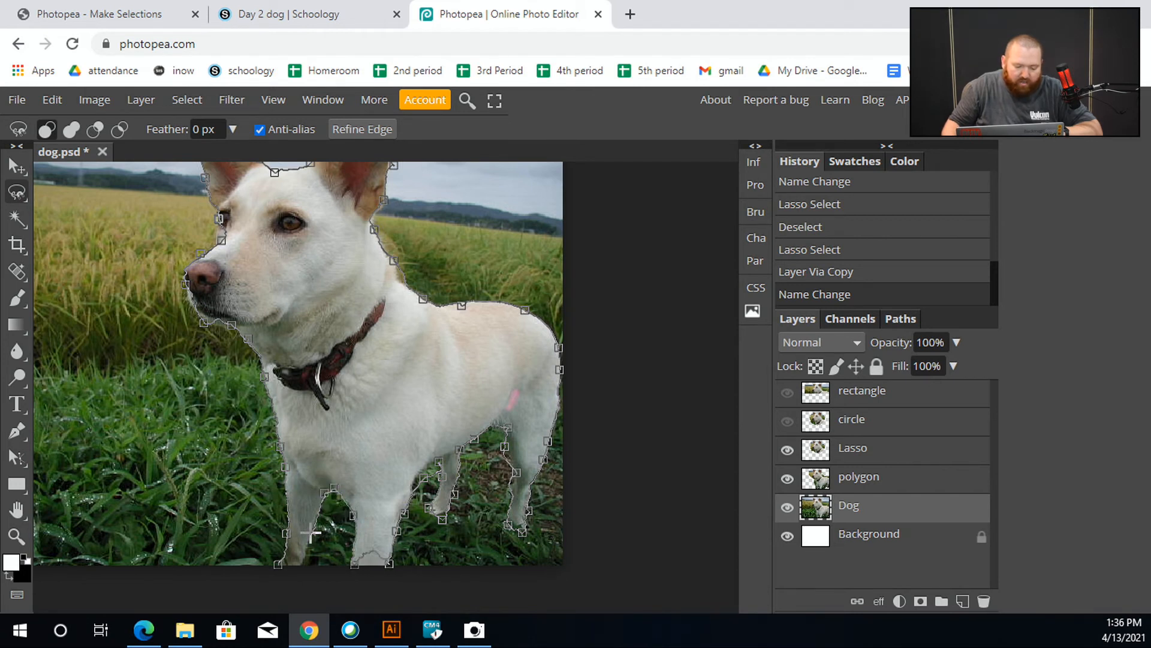
pyautogui.click(277, 563)
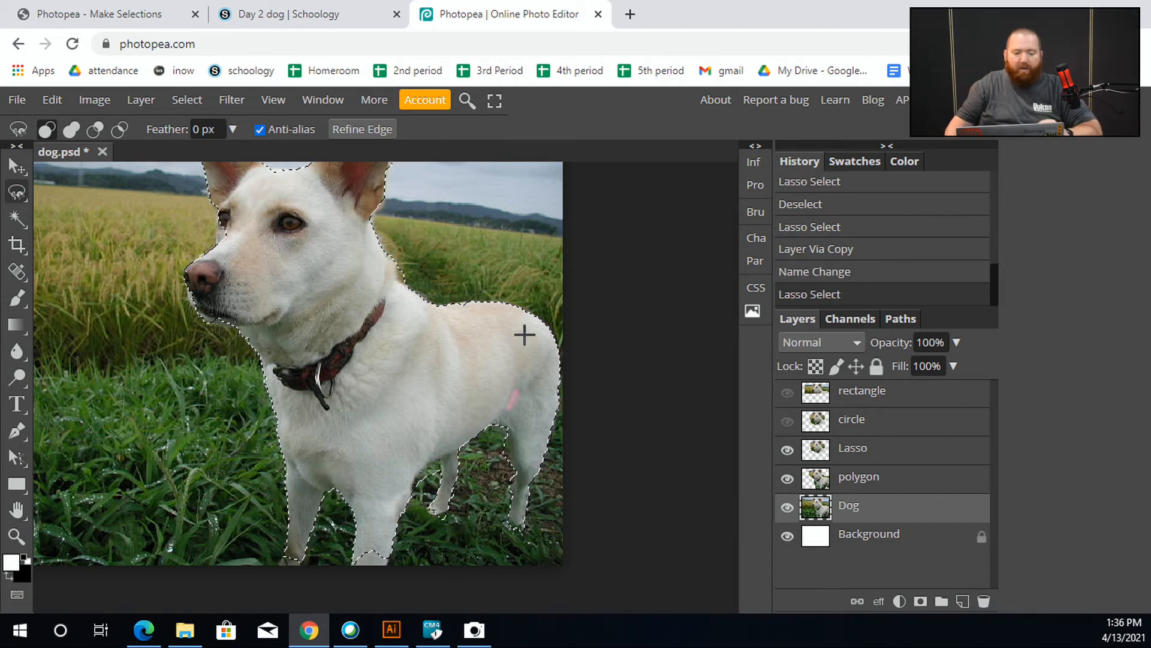
# Copy the magnetic lasso selection of the dog to a new layer named magnet
pyautogui.scroll(4, 522, 342)
pyautogui.scroll(-2, 516, 354)
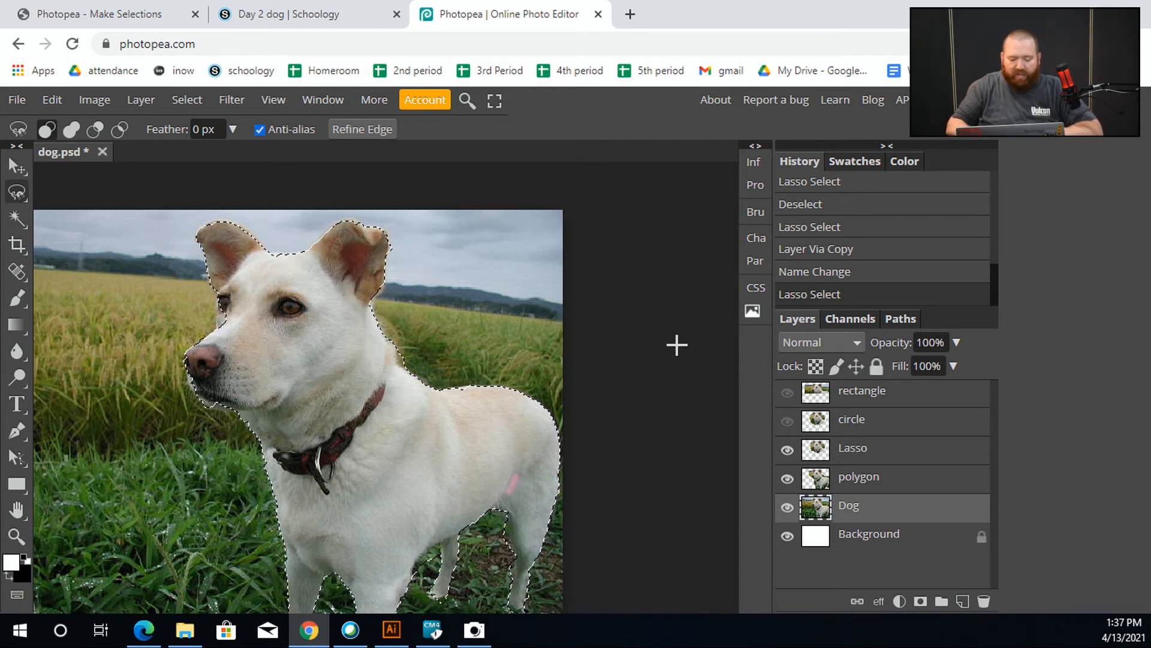
pyautogui.hotkey('ctrl', 'j')
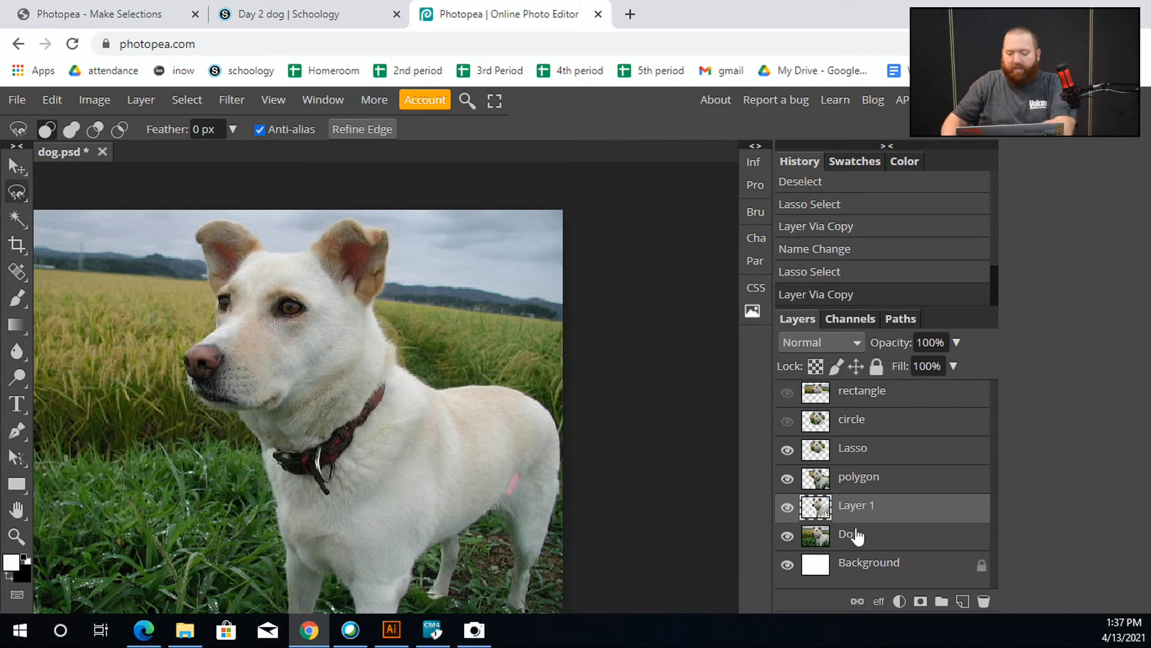
pyautogui.doubleClick(857, 507)
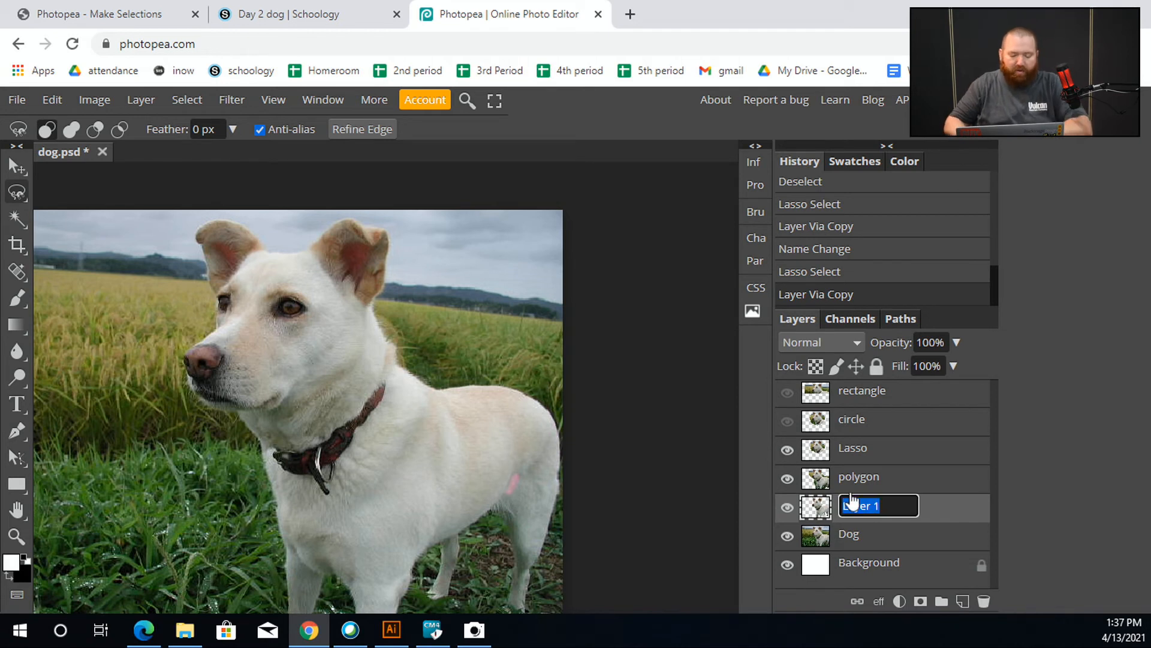
pyautogui.write('magnet')
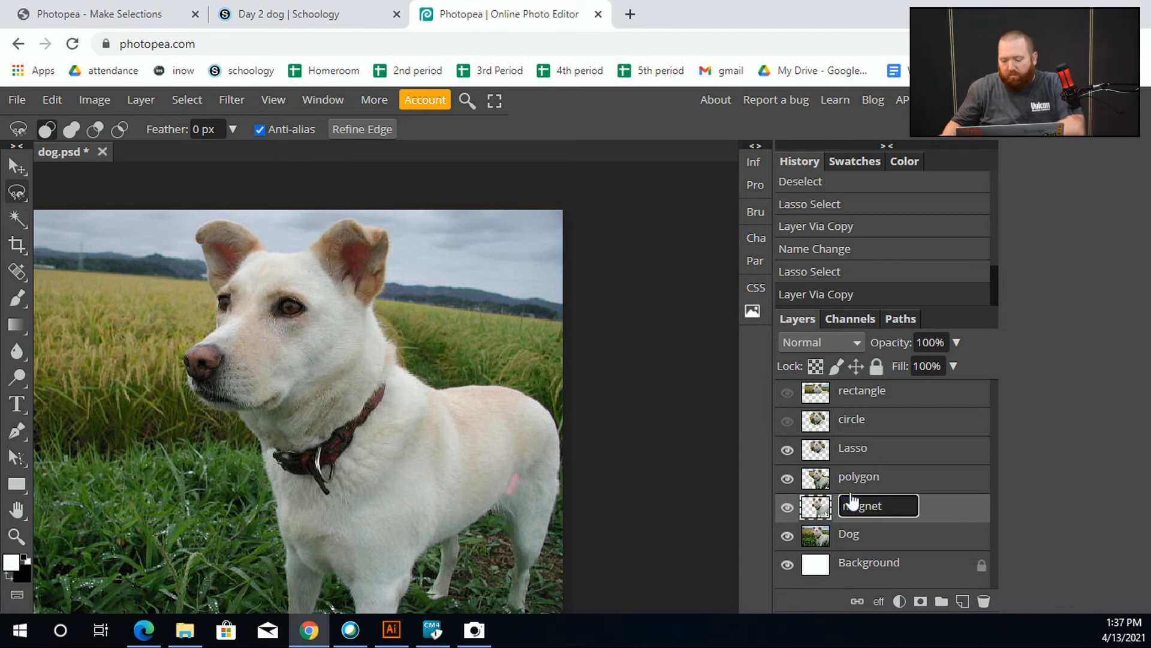
pyautogui.click(940, 495)
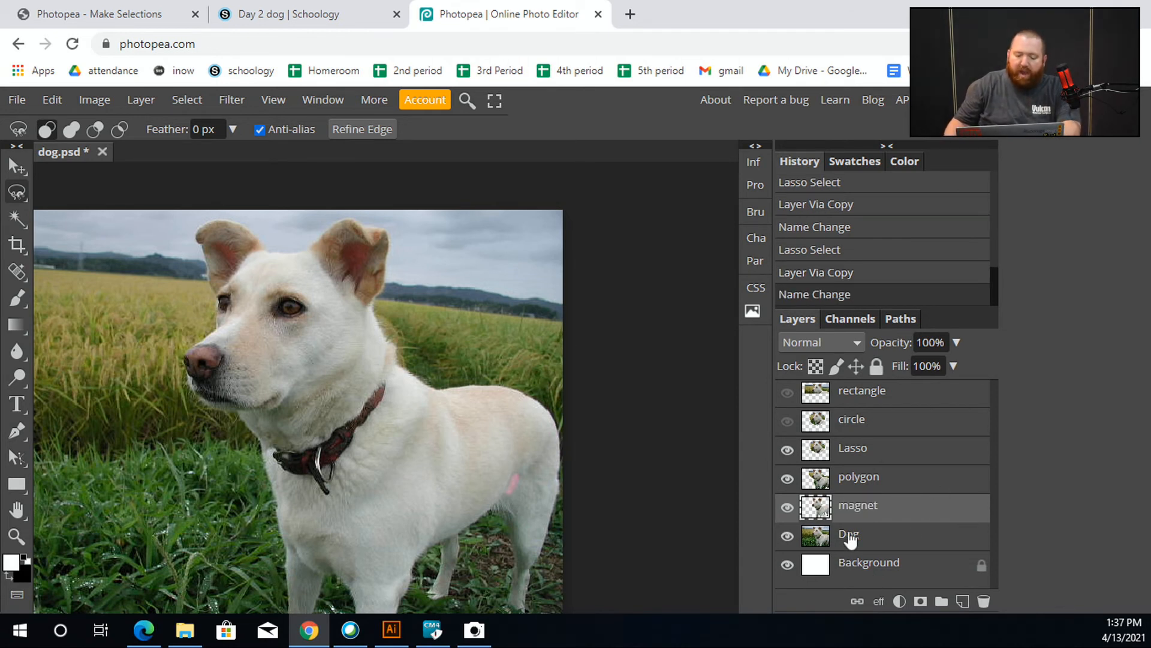
# Hide the Lasso, polygon, magnet and Dog layers
pyautogui.click(787, 450)
pyautogui.click(788, 478)
pyautogui.click(787, 507)
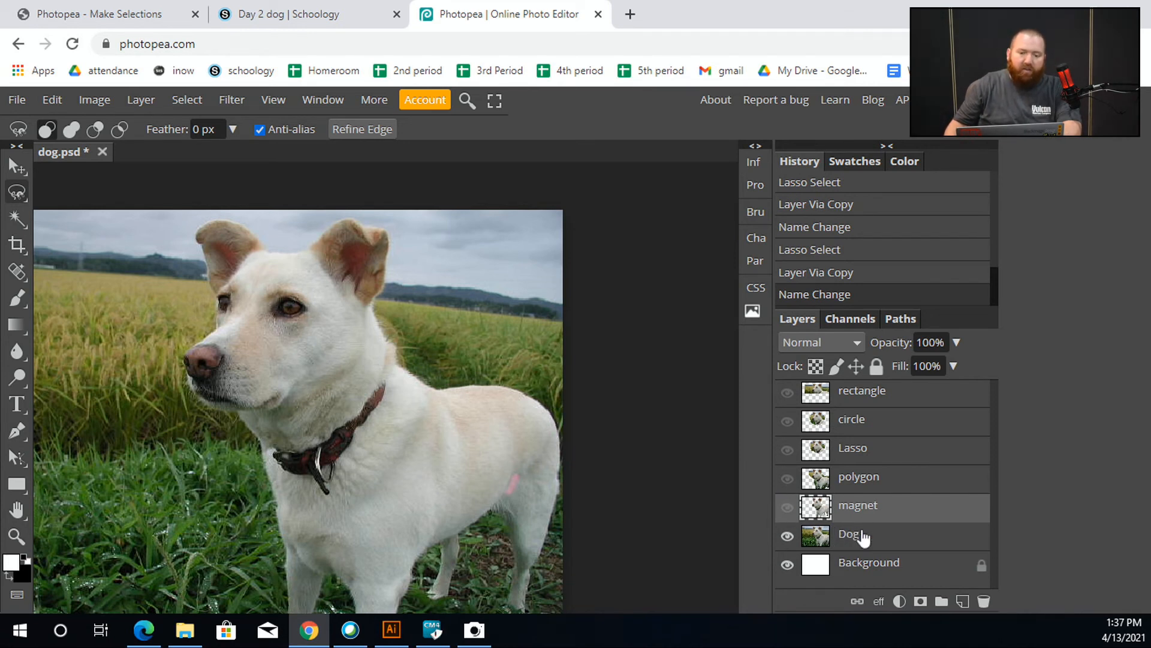
pyautogui.click(788, 536)
# Preview the rectangle, circle, Lasso and polygon layers one at a time, and leave only the magnet copy shown over the Background
pyautogui.click(786, 393)
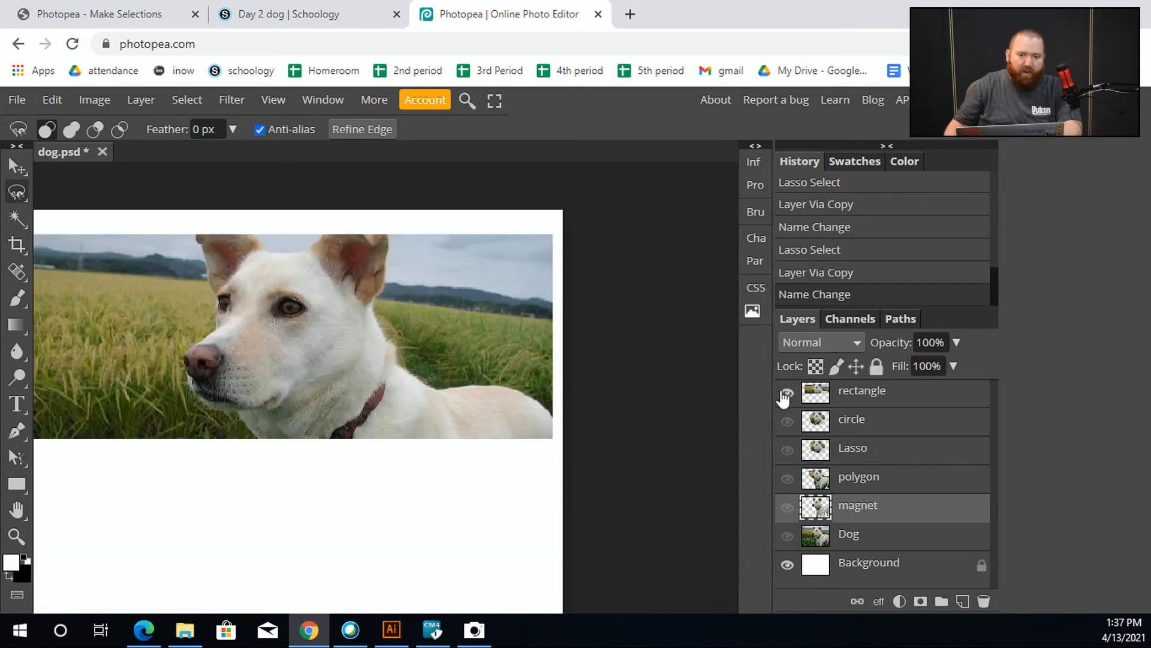
pyautogui.click(787, 393)
pyautogui.click(787, 422)
pyautogui.click(787, 421)
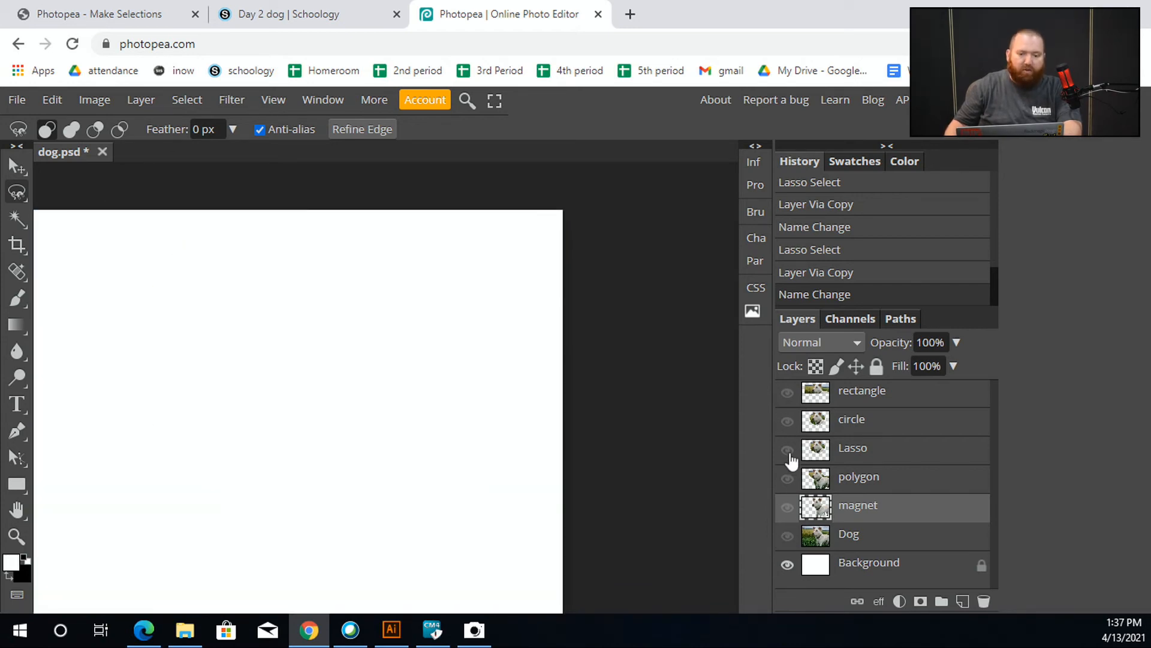
pyautogui.click(787, 450)
pyautogui.click(787, 450)
pyautogui.click(788, 479)
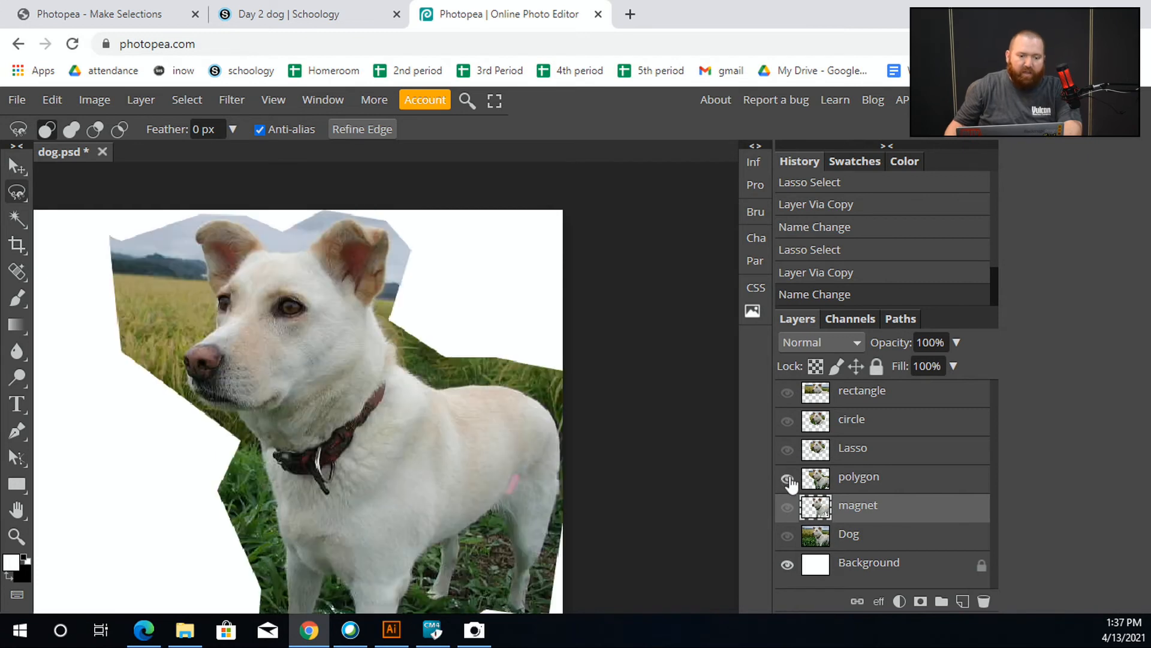
pyautogui.click(787, 478)
pyautogui.click(787, 507)
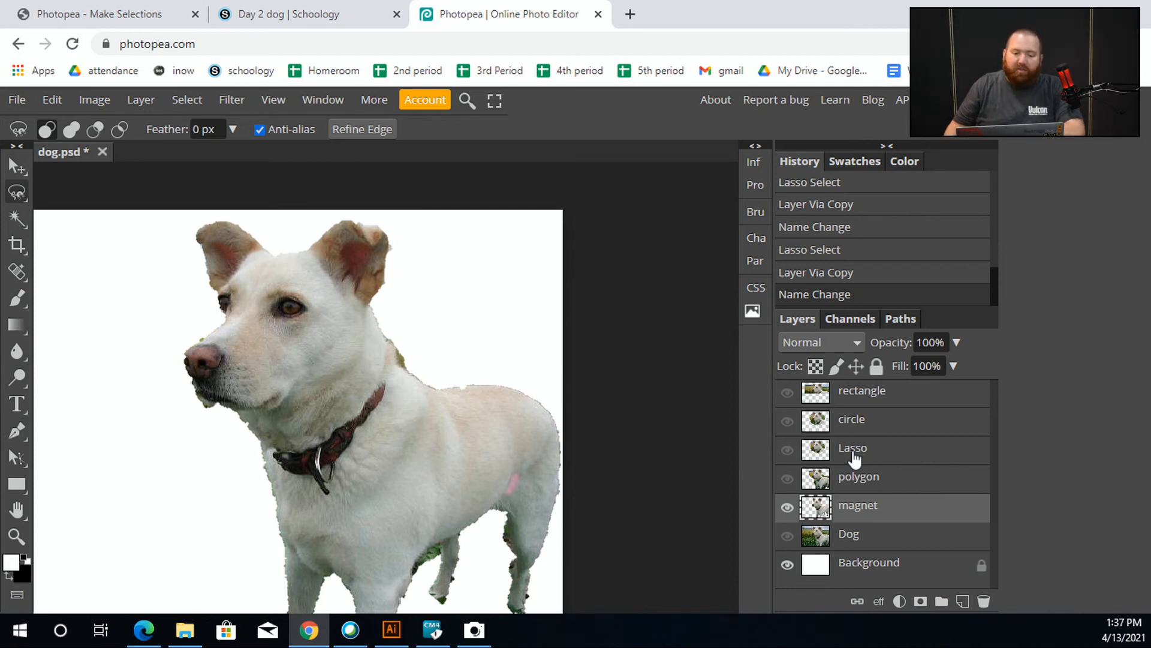
# Make Dog the active layer, show it, and hide the magnet layer
pyautogui.click(865, 549)
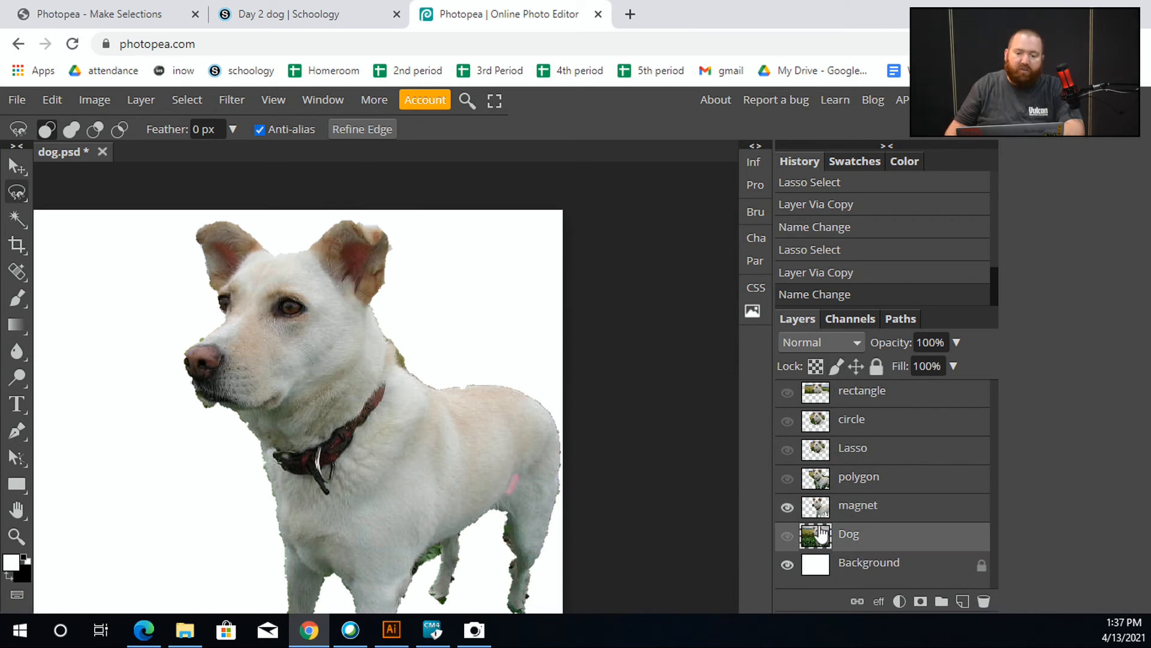
pyautogui.click(862, 530)
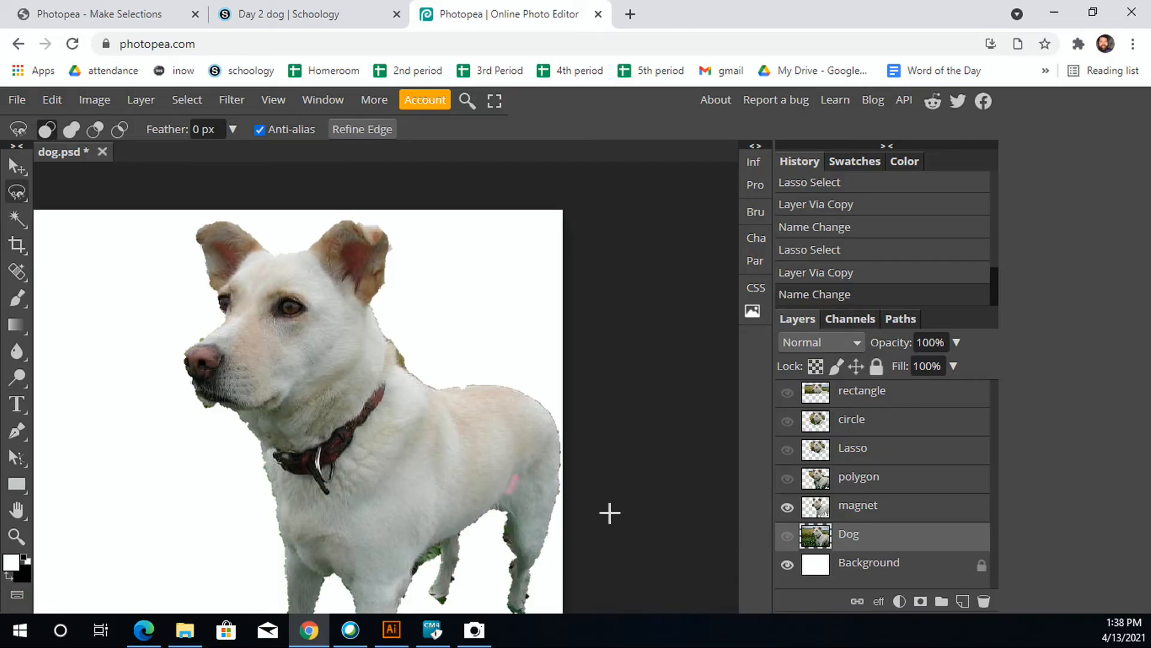
pyautogui.moveTo(511, 534); pyautogui.dragTo(549, 462)
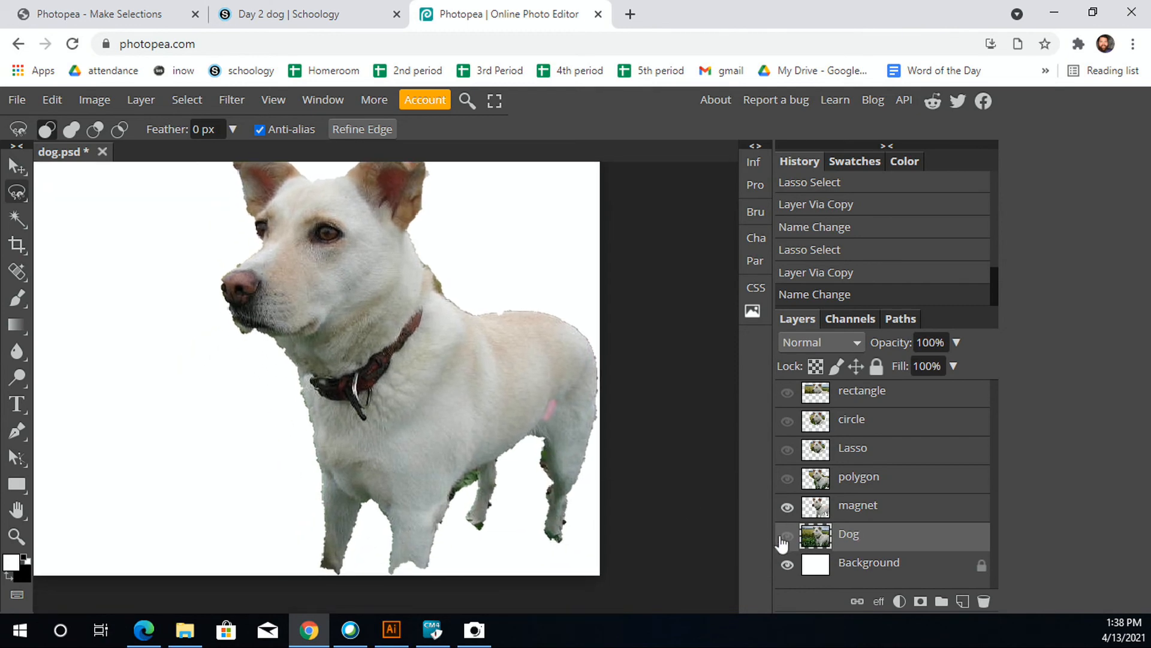
pyautogui.click(786, 535)
pyautogui.click(786, 508)
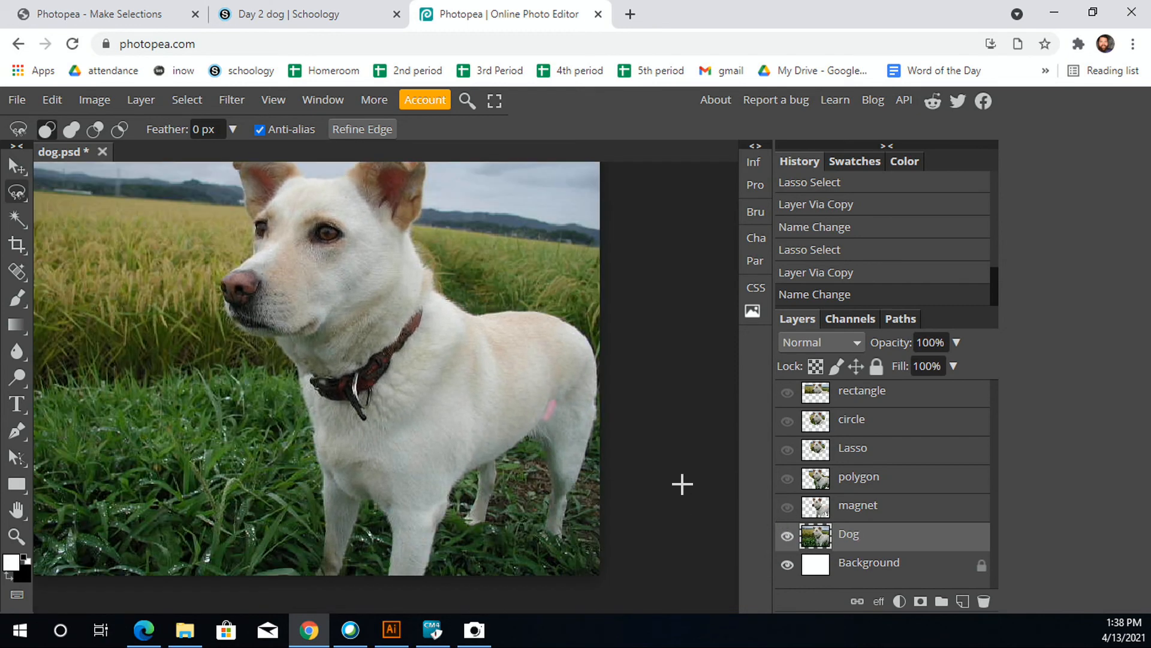
pyautogui.hotkey('ctrl', '-')
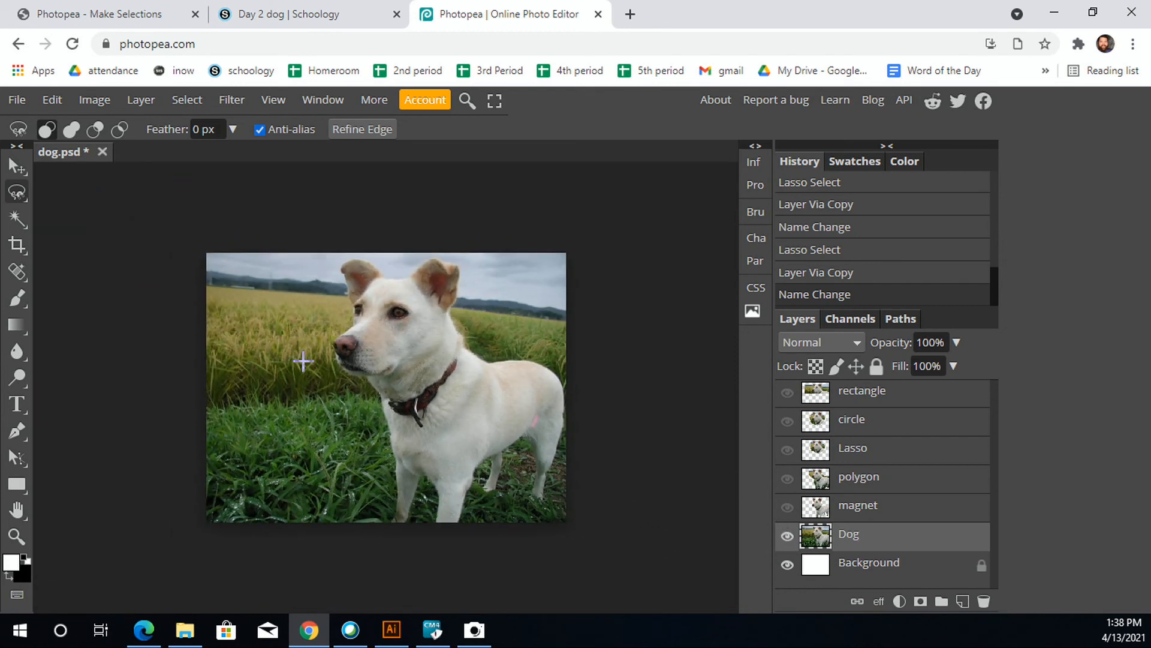
# Select the dog's head, body and legs with the Quick Selection tool, and subtract the ground around the back legs
pyautogui.click(21, 222)
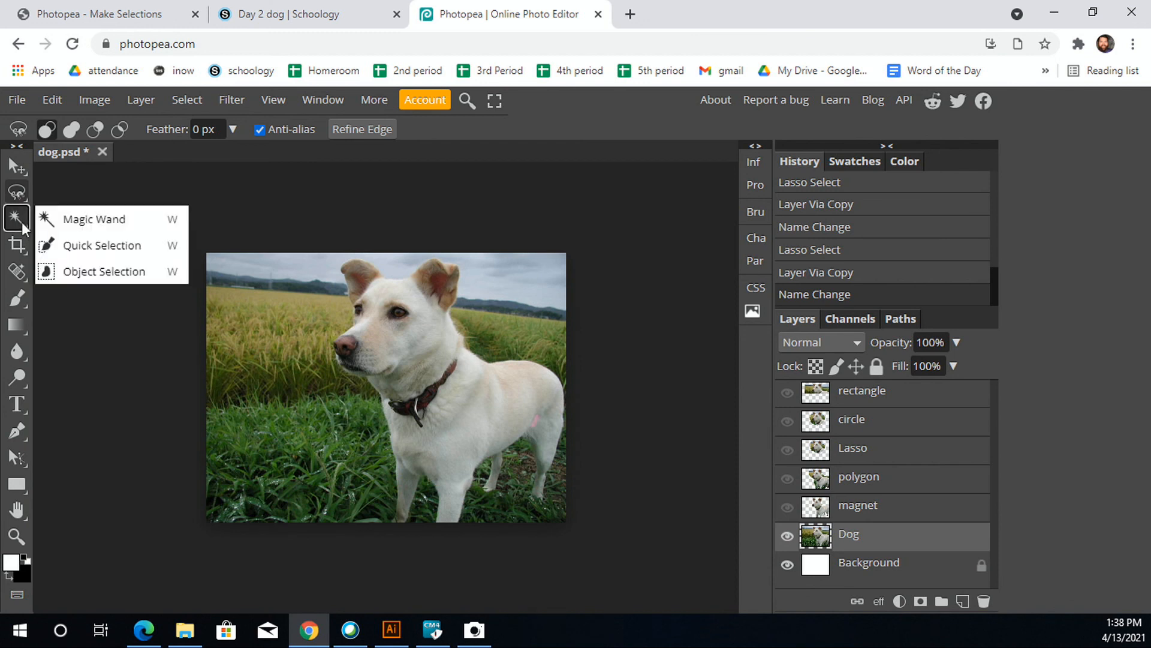
pyautogui.click(95, 250)
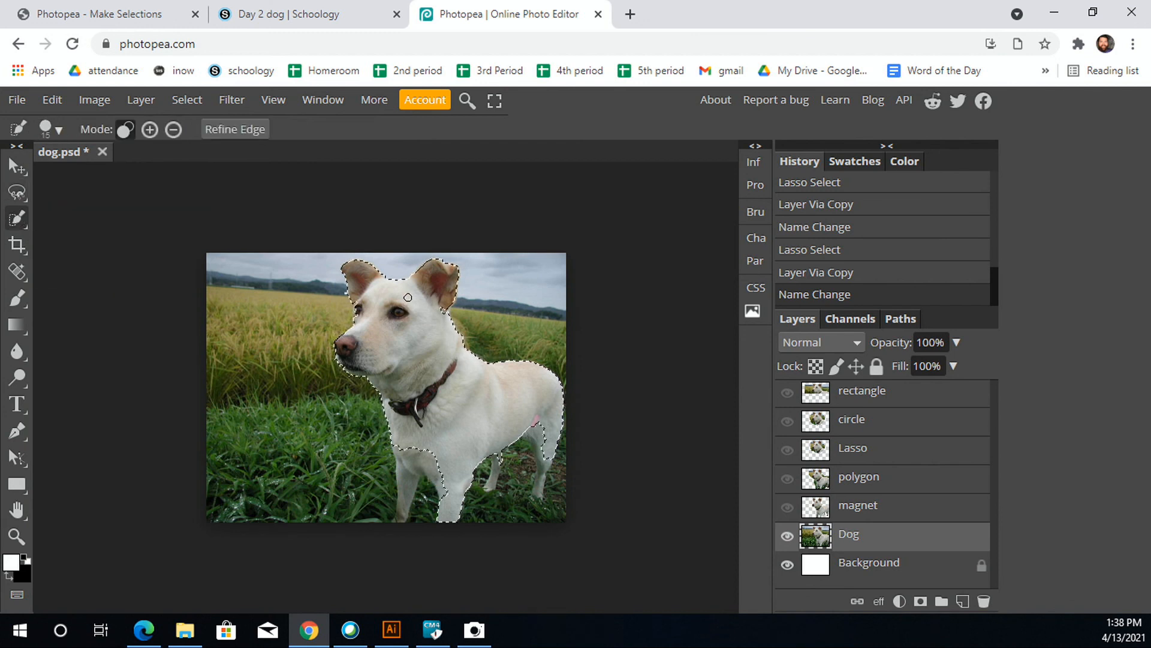
pyautogui.moveTo(407, 296); pyautogui.dragTo(408, 311)
pyautogui.moveTo(416, 432); pyautogui.dragTo(412, 478)
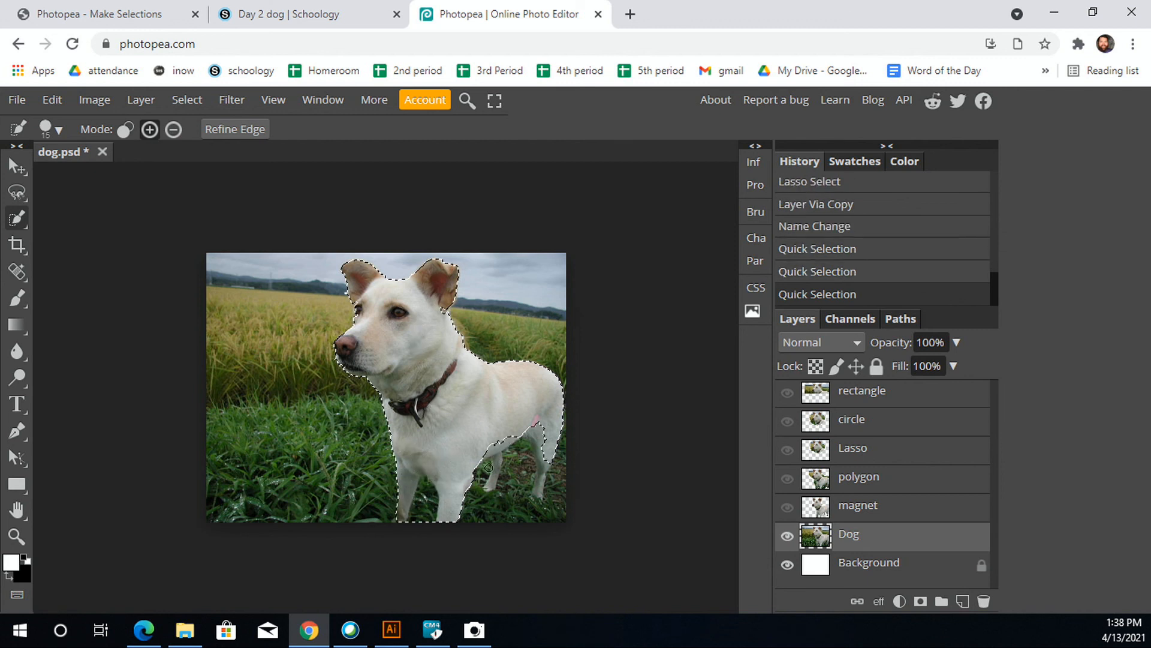
pyautogui.moveTo(548, 430)
pyautogui.mouseDown()
pyautogui.moveTo(533, 498)
pyautogui.moveTo(544, 466)
pyautogui.mouseUp()
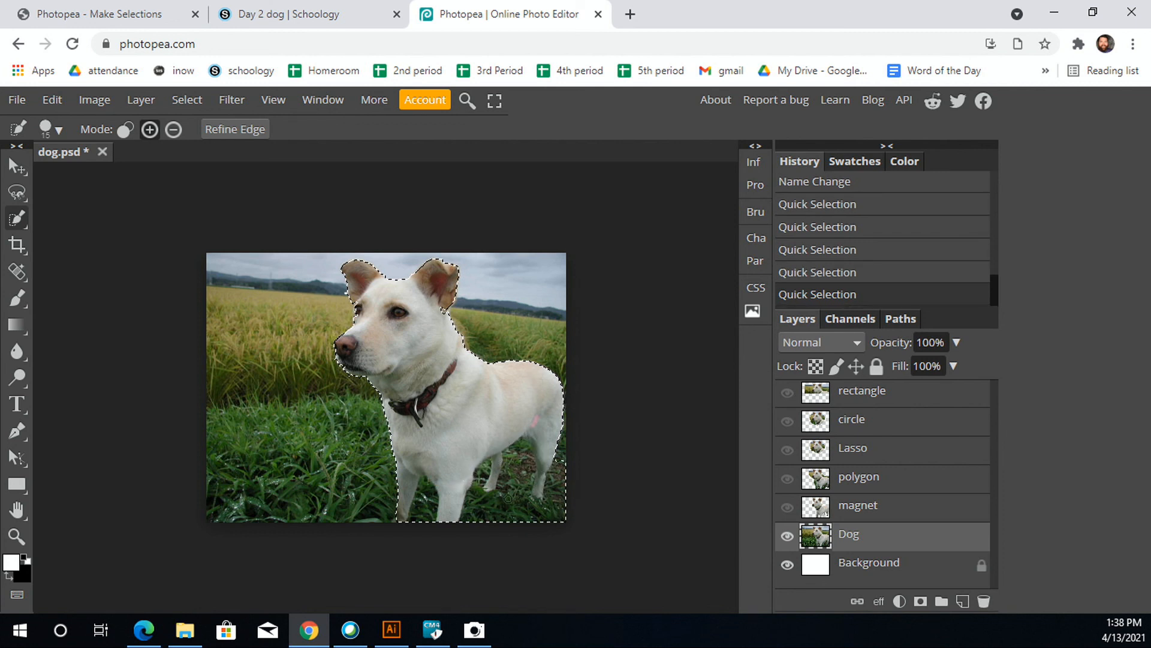
pyautogui.moveTo(505, 497); pyautogui.dragTo(514, 451)
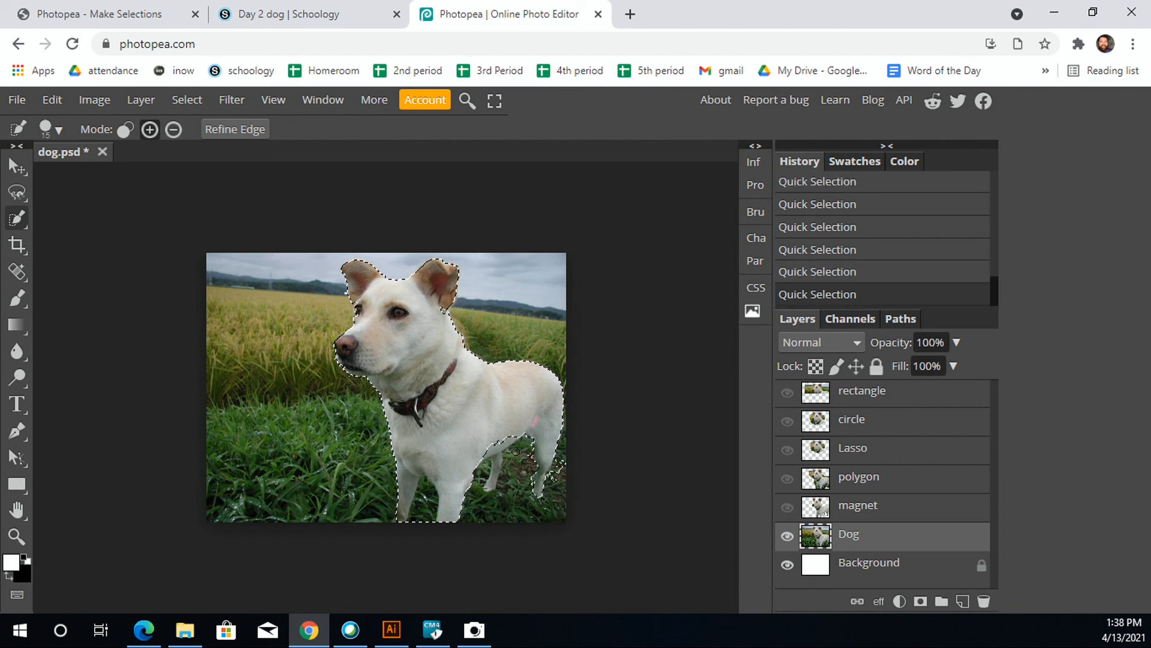
# Shrink the Quick Selection brush, add the far hind leg to the selection, and brush over the ground between the hind legs
pyautogui.scroll(5, 498, 473)
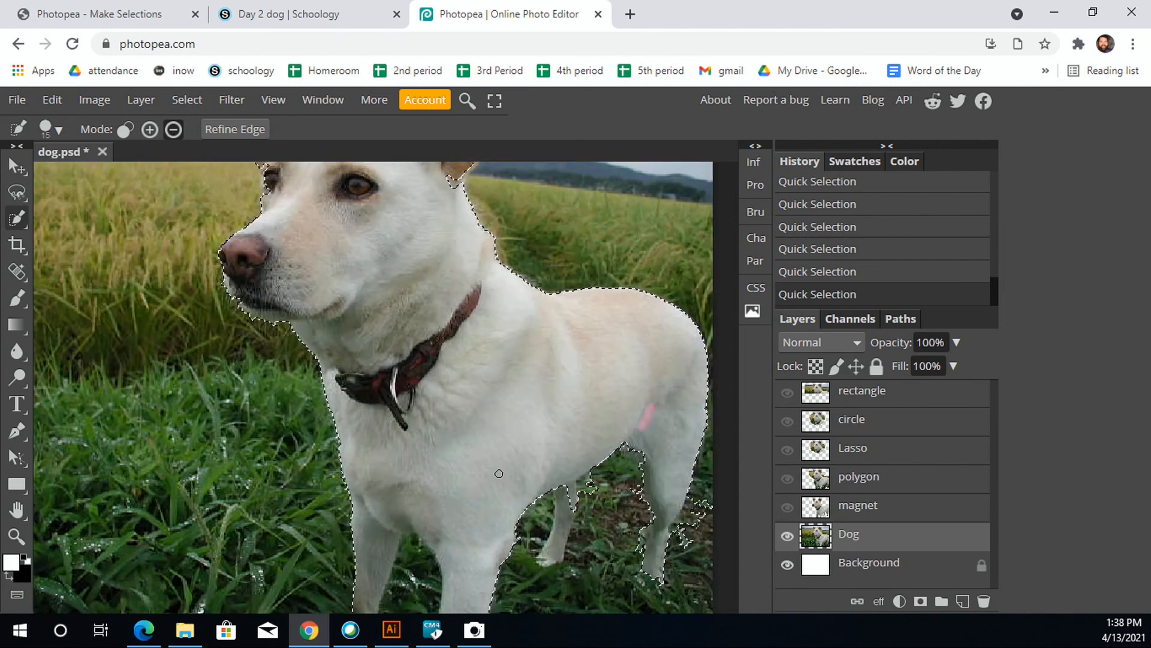
pyautogui.press('[')
pyautogui.press('[')
pyautogui.press('[')
pyautogui.press('[')
pyautogui.press('[')
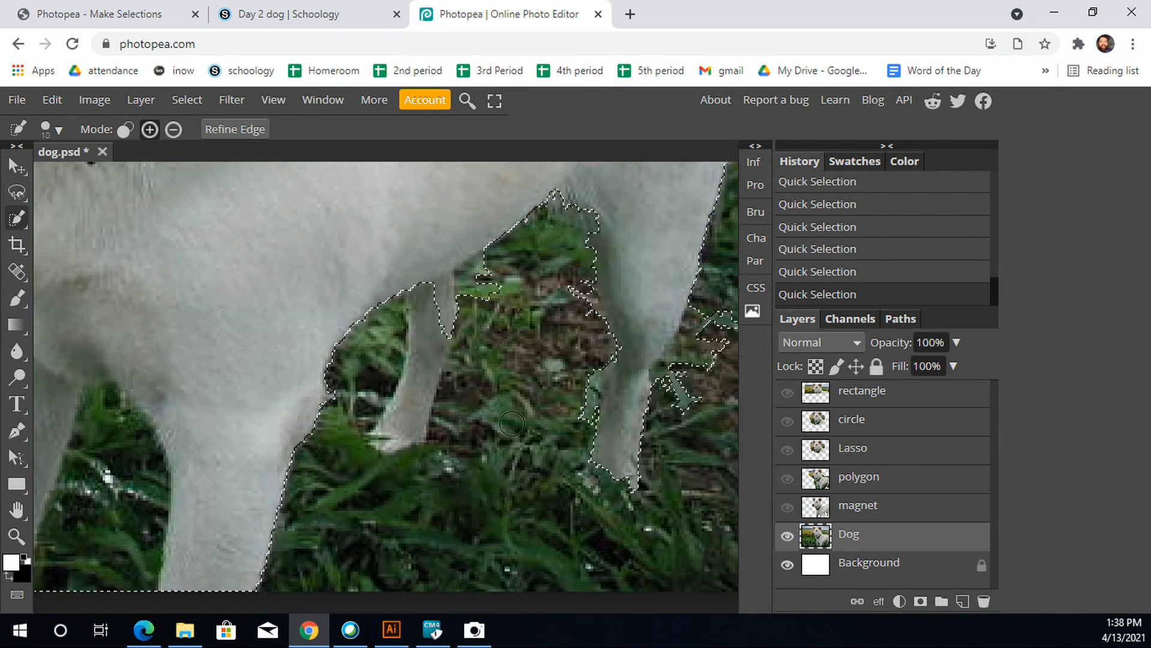
pyautogui.moveTo(449, 353)
pyautogui.mouseDown()
pyautogui.moveTo(433, 332)
pyautogui.moveTo(431, 367)
pyautogui.moveTo(427, 305)
pyautogui.mouseUp()
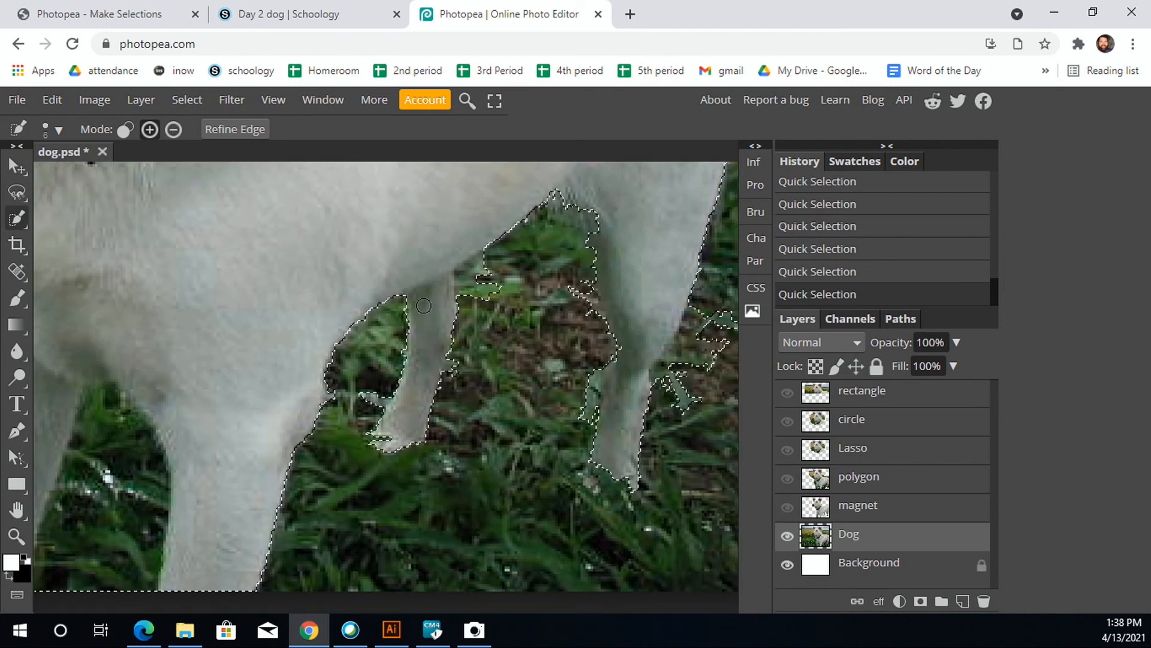
pyautogui.moveTo(463, 372); pyautogui.dragTo(473, 420)
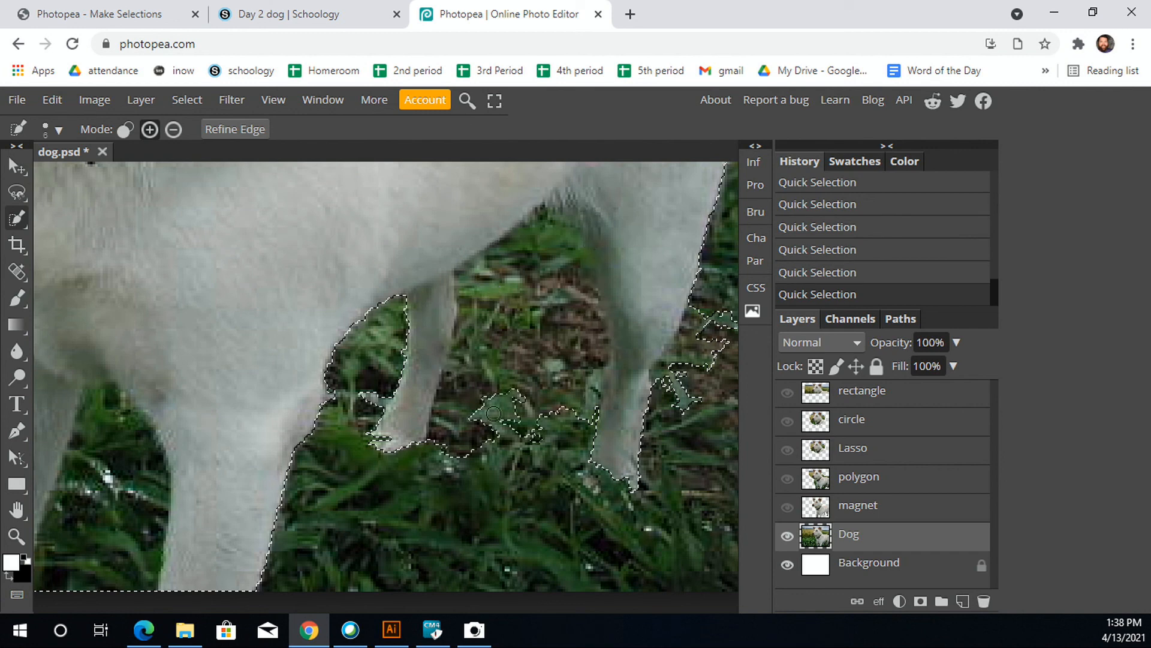
pyautogui.scroll(-5, 493, 413)
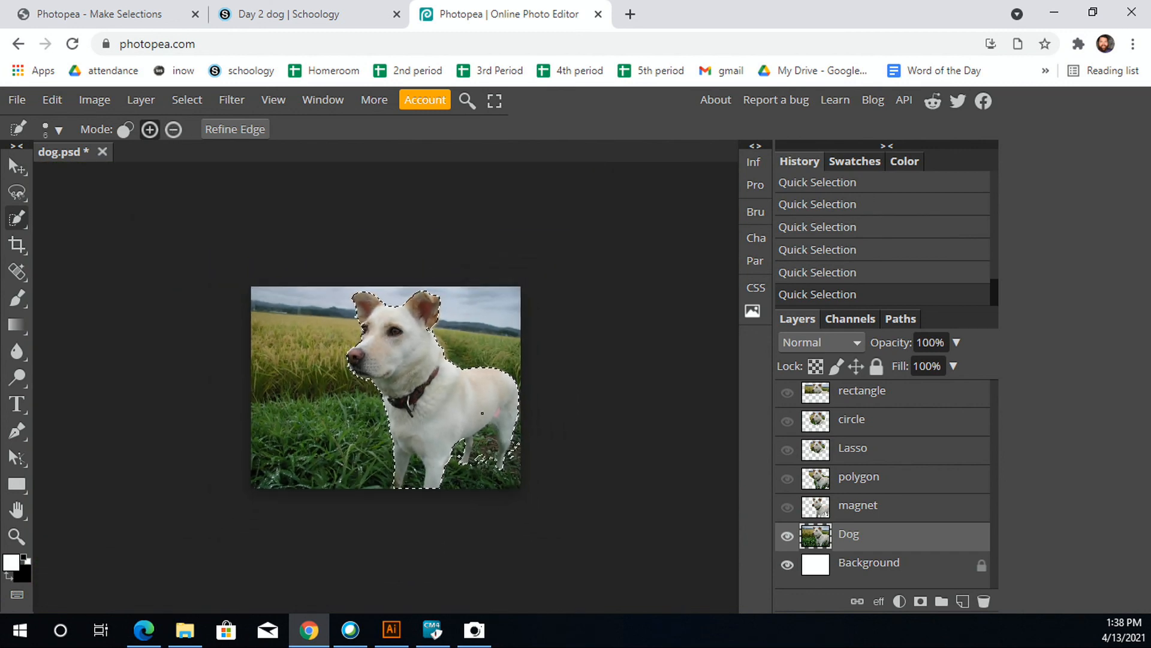